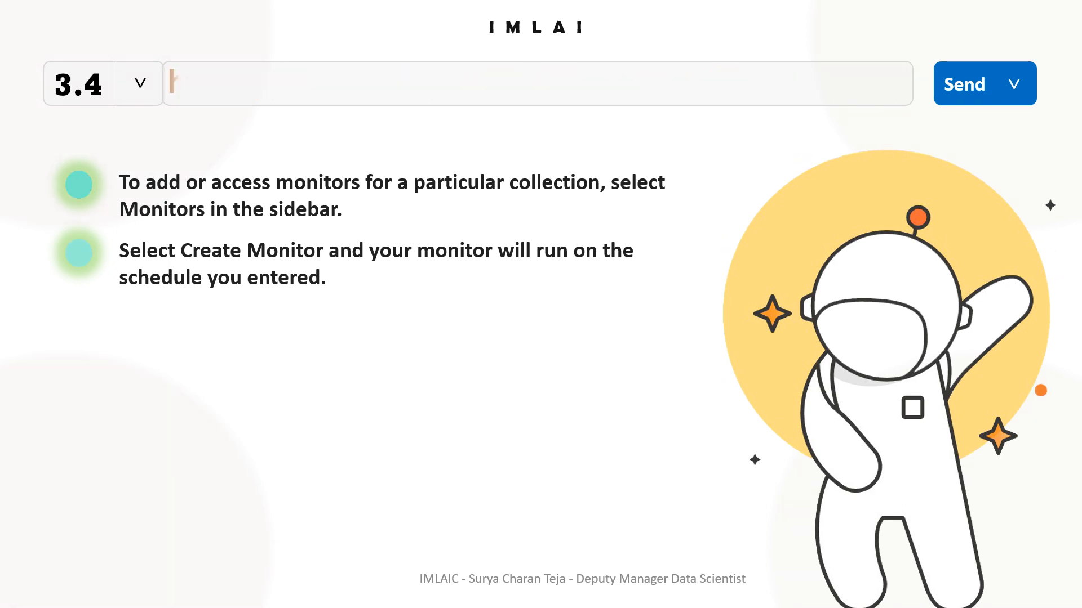
# Step: Open the Windows Start menu over the slide on scheduling runs with monitors
pyautogui.press('super')
# Step: Switch to Postman and show the workspace's empty Monitors list
pyautogui.moveTo(646, 598)
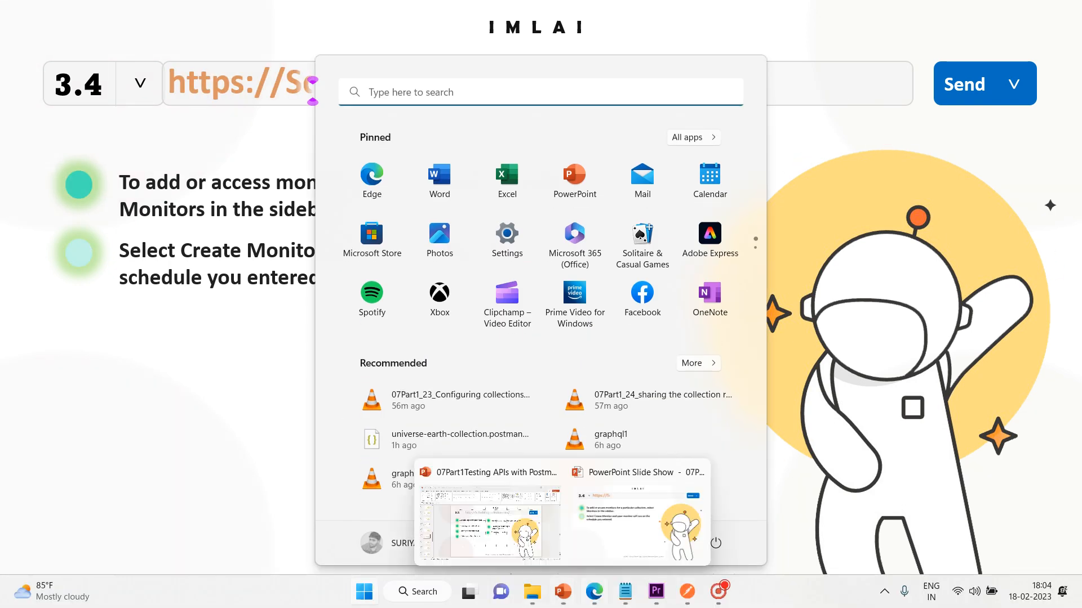
pyautogui.click(684, 599)
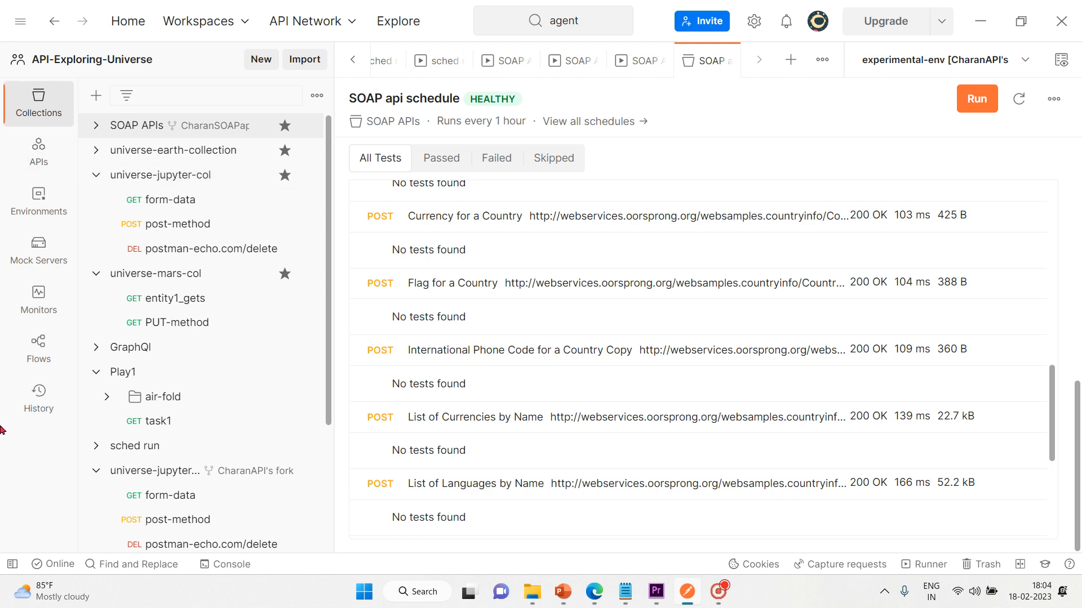
pyautogui.click(38, 310)
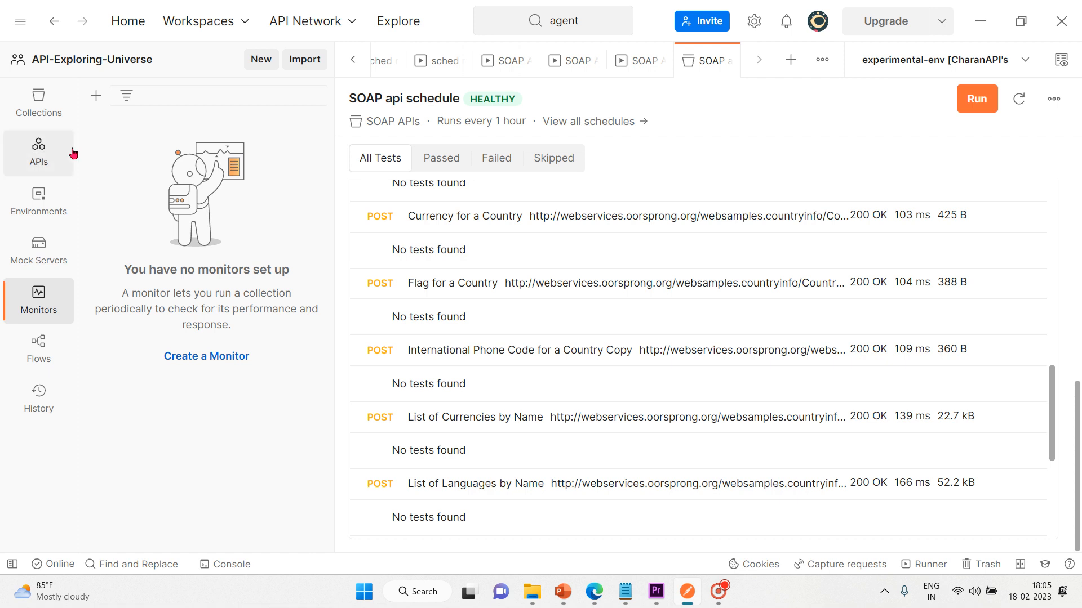
# Step: Begin a new monitor named monitor1 that checks universe-earth-collection
pyautogui.click(190, 365)
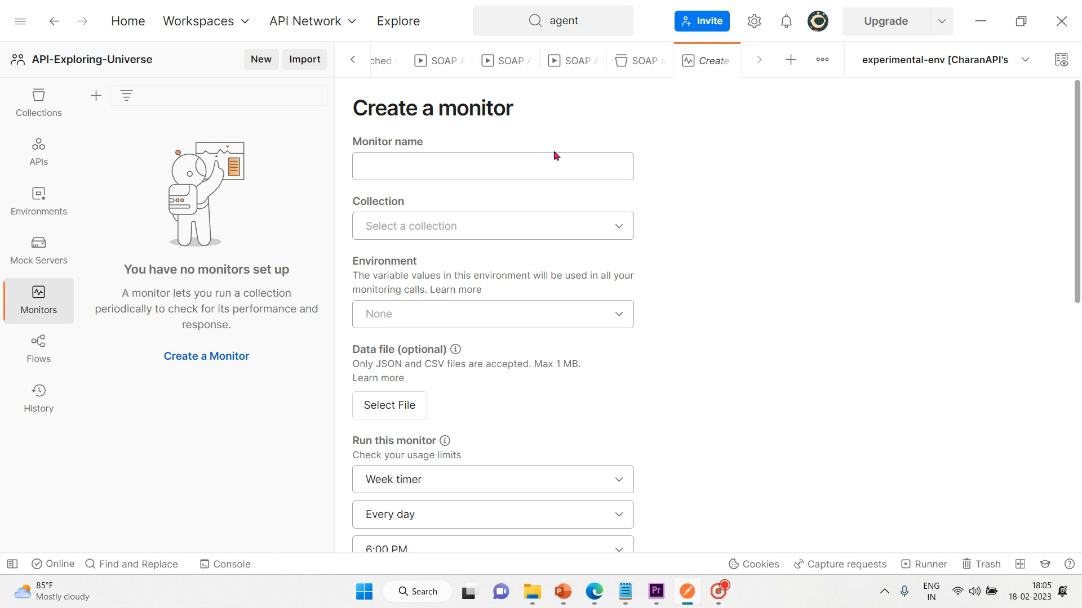
pyautogui.click(531, 171)
pyautogui.write('mon')
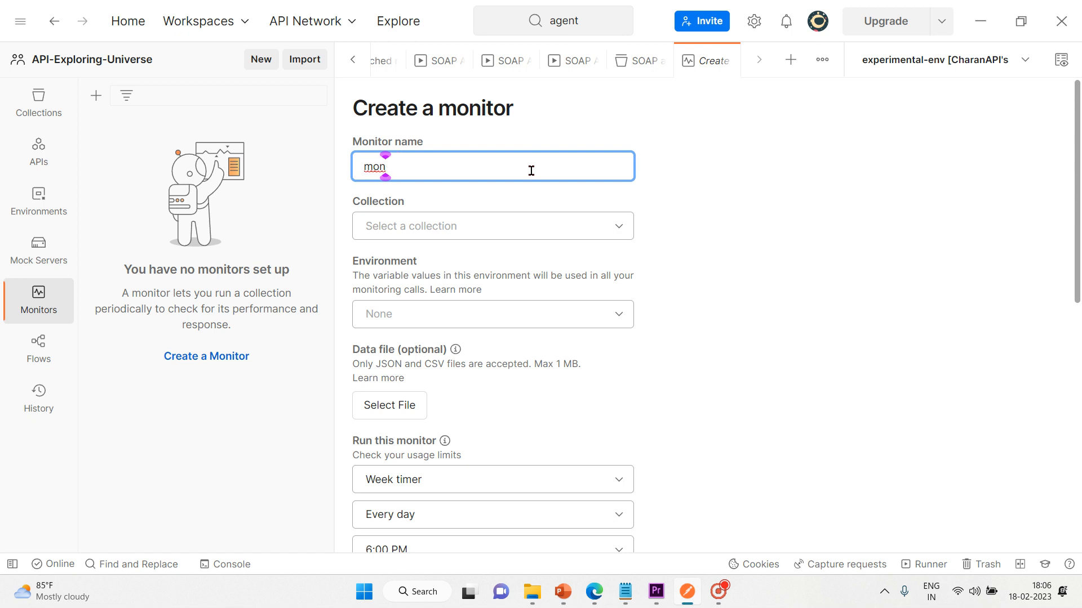
pyautogui.write('itor1')
pyautogui.click(458, 227)
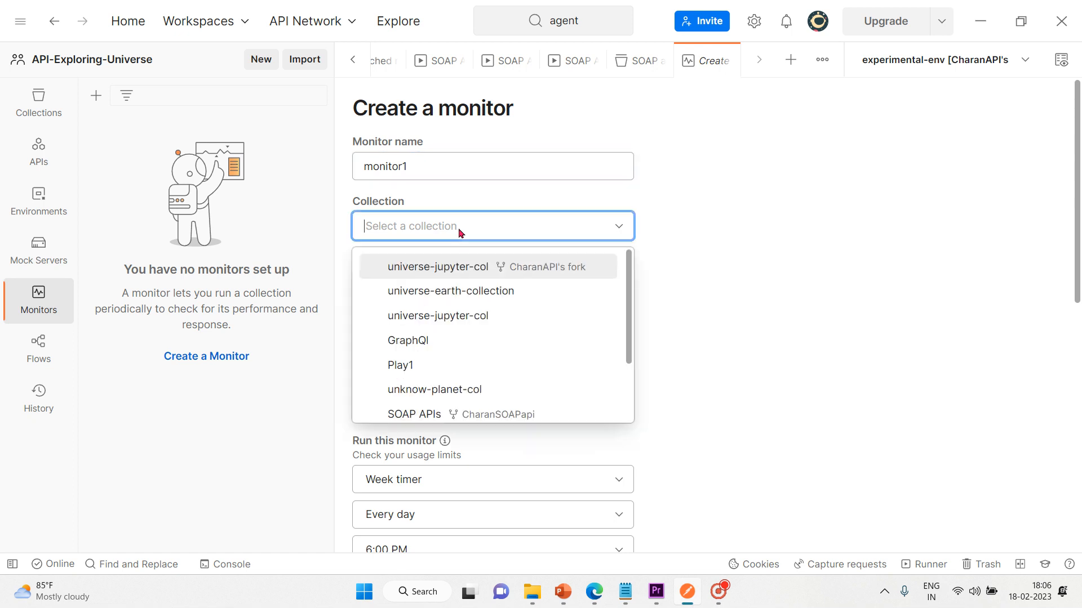
pyautogui.click(444, 291)
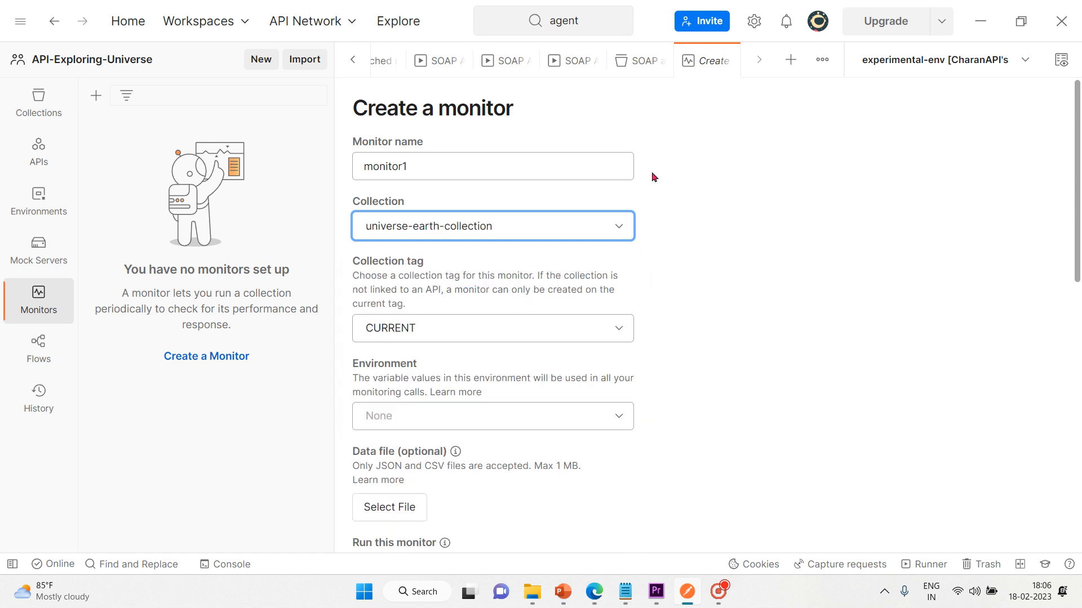
pyautogui.click(722, 185)
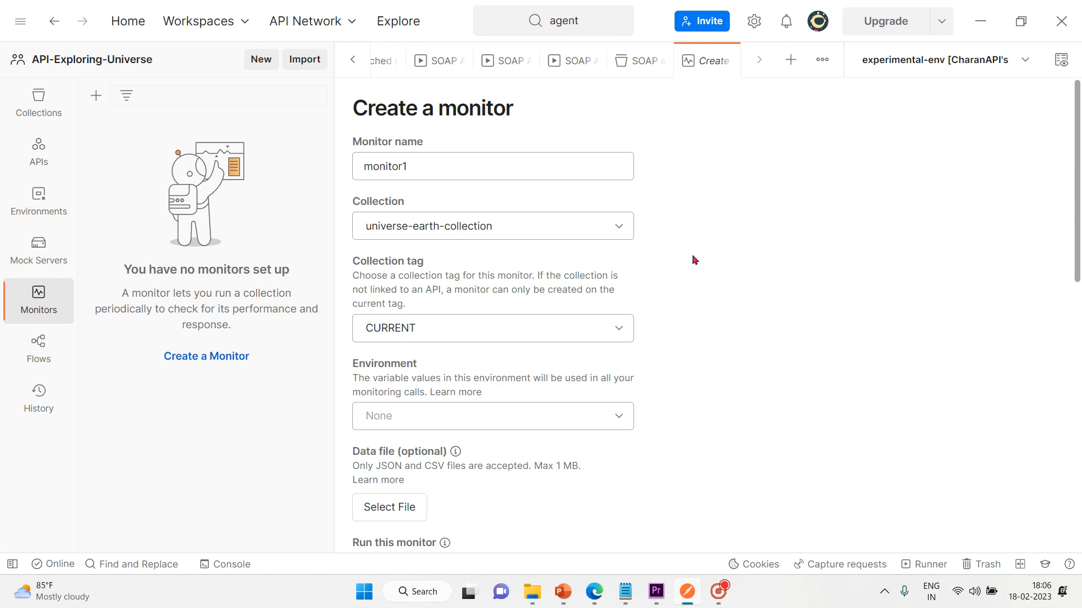
# Step: Keep the CURRENT collection tag and schedule the monitor on an Hour timer, every hour
pyautogui.click(615, 327)
pyautogui.click(615, 326)
pyautogui.moveTo(1078, 178); pyautogui.dragTo(1079, 307)
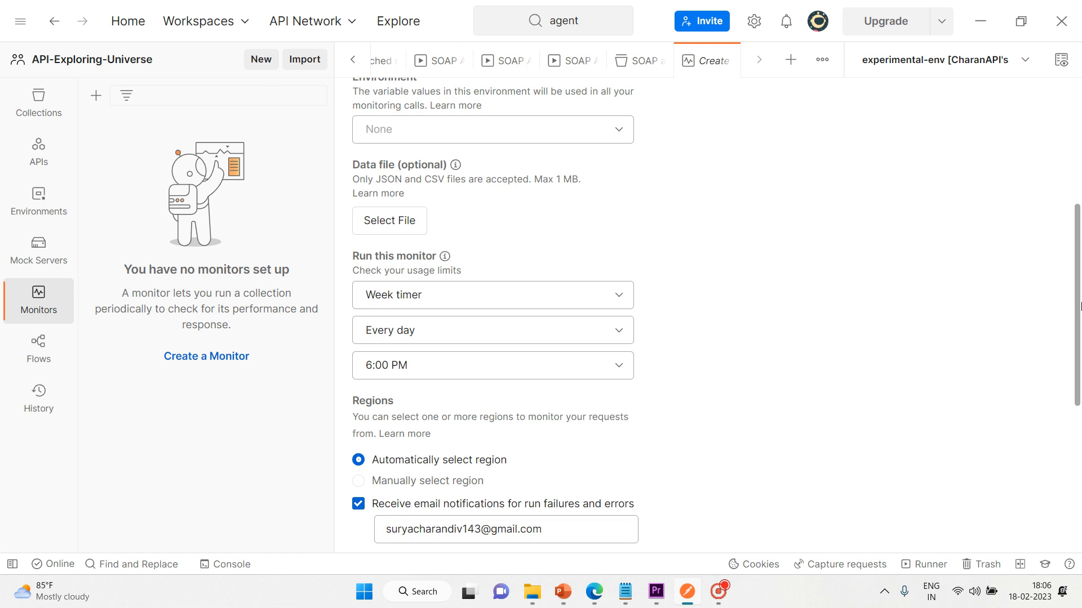
pyautogui.click(622, 303)
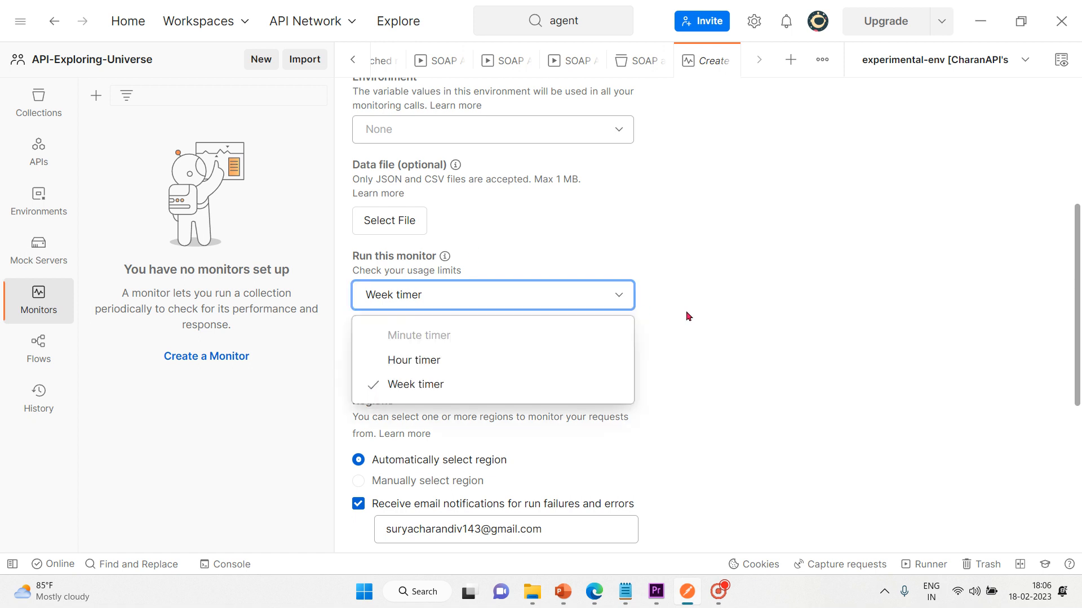
pyautogui.click(446, 361)
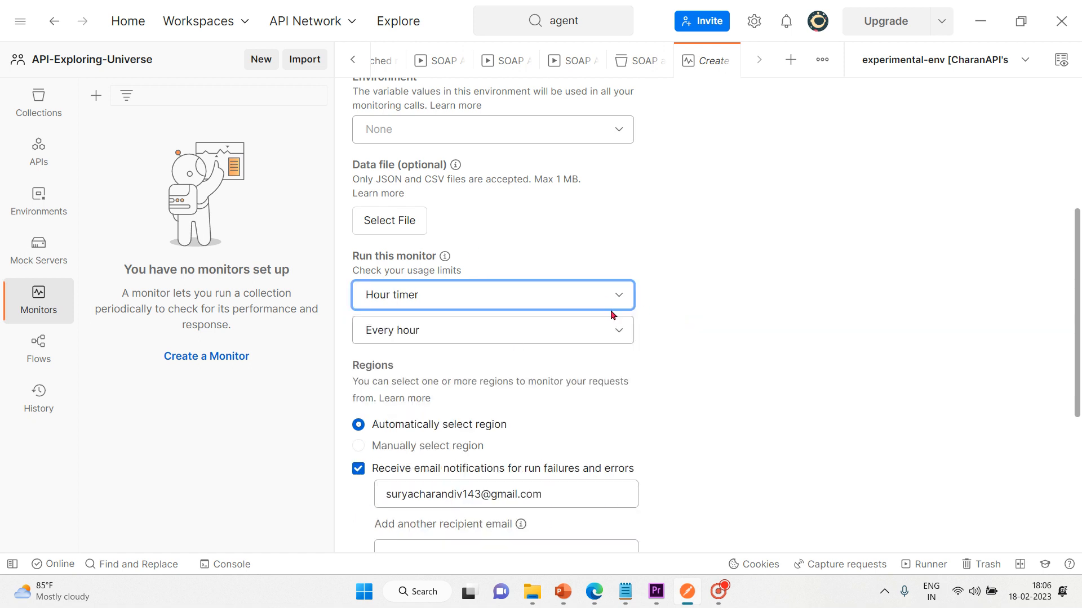
pyautogui.click(624, 329)
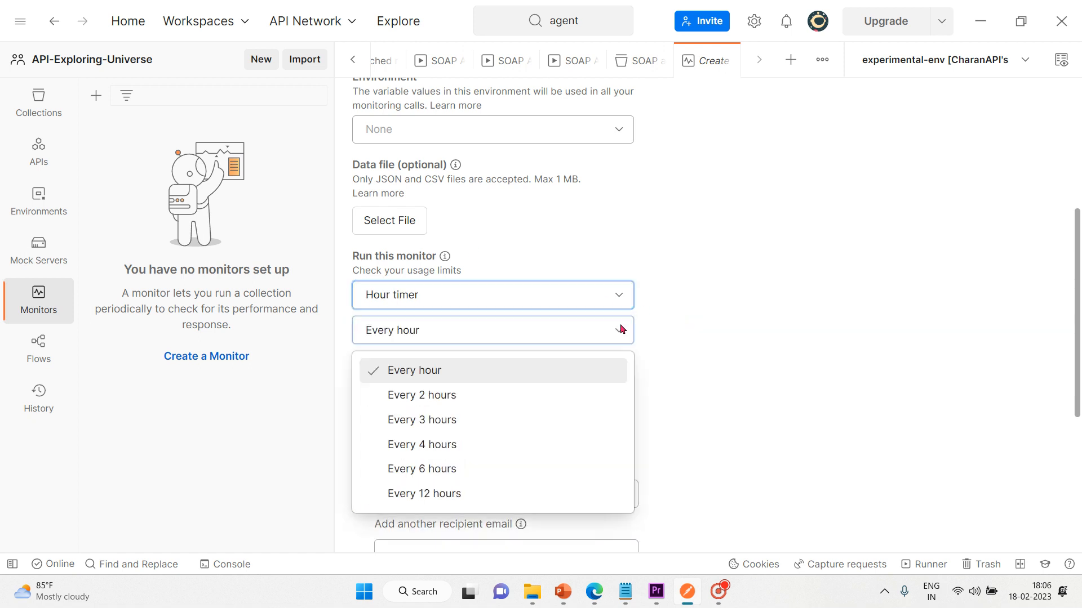
pyautogui.click(471, 372)
pyautogui.click(759, 246)
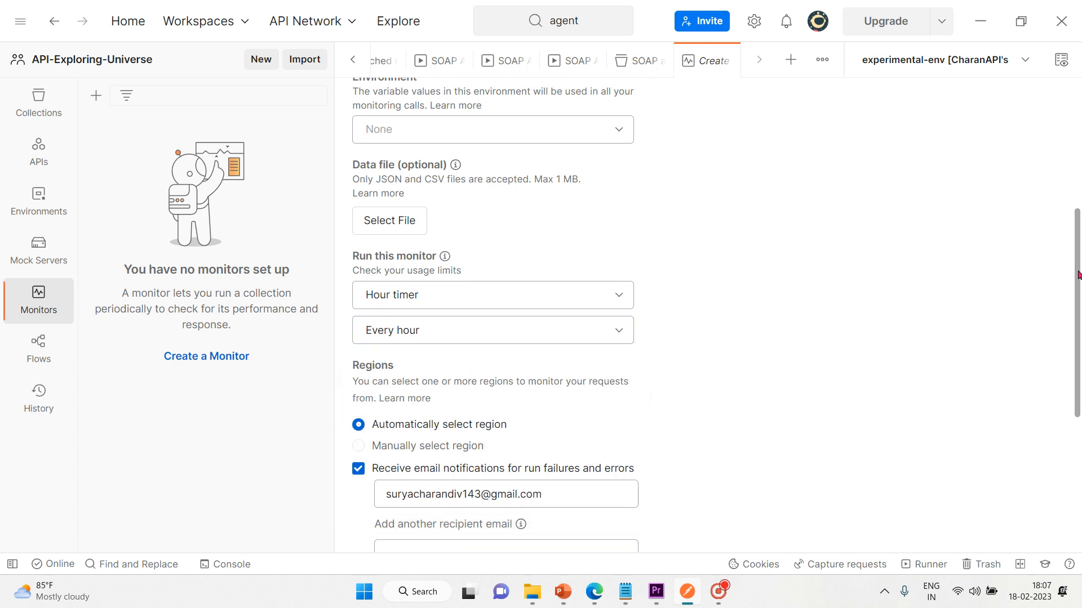
# Step: Create monitor1 with these settings
pyautogui.moveTo(1079, 275); pyautogui.dragTo(1079, 346)
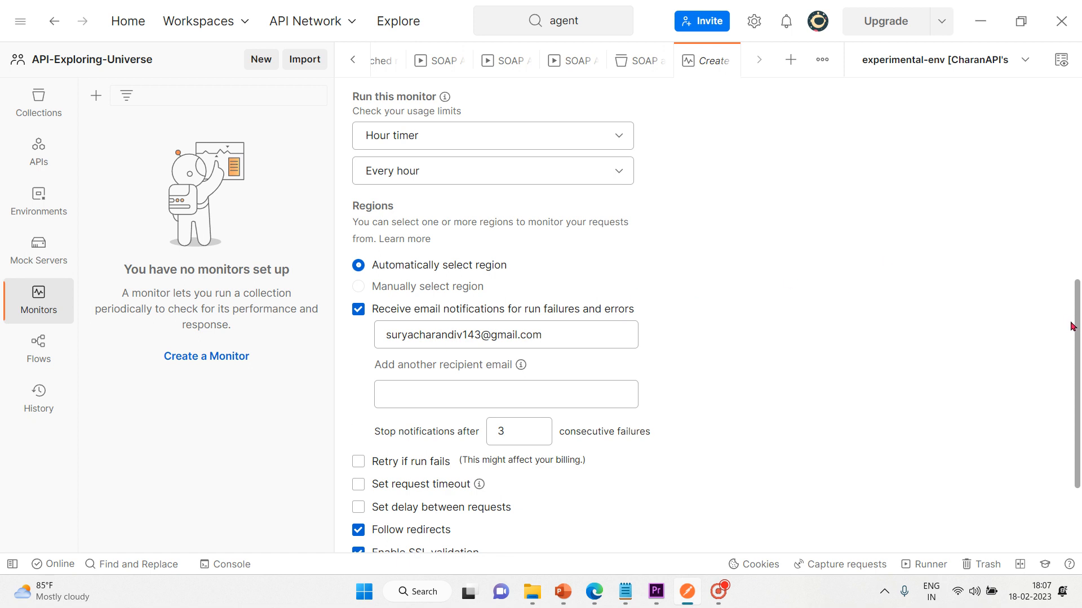
pyautogui.moveTo(1077, 333); pyautogui.dragTo(1080, 414)
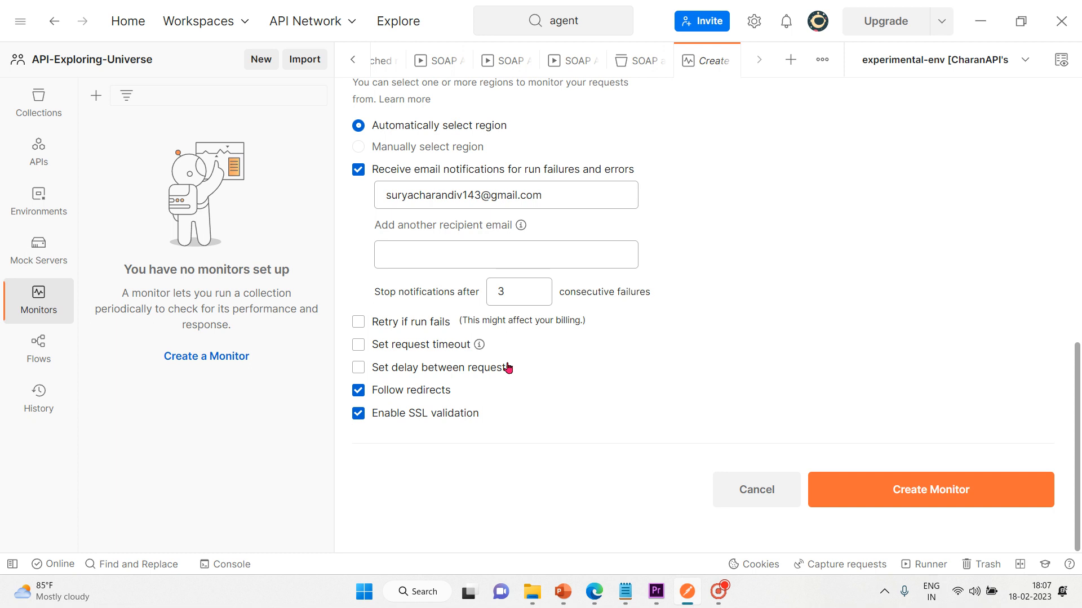
pyautogui.click(865, 486)
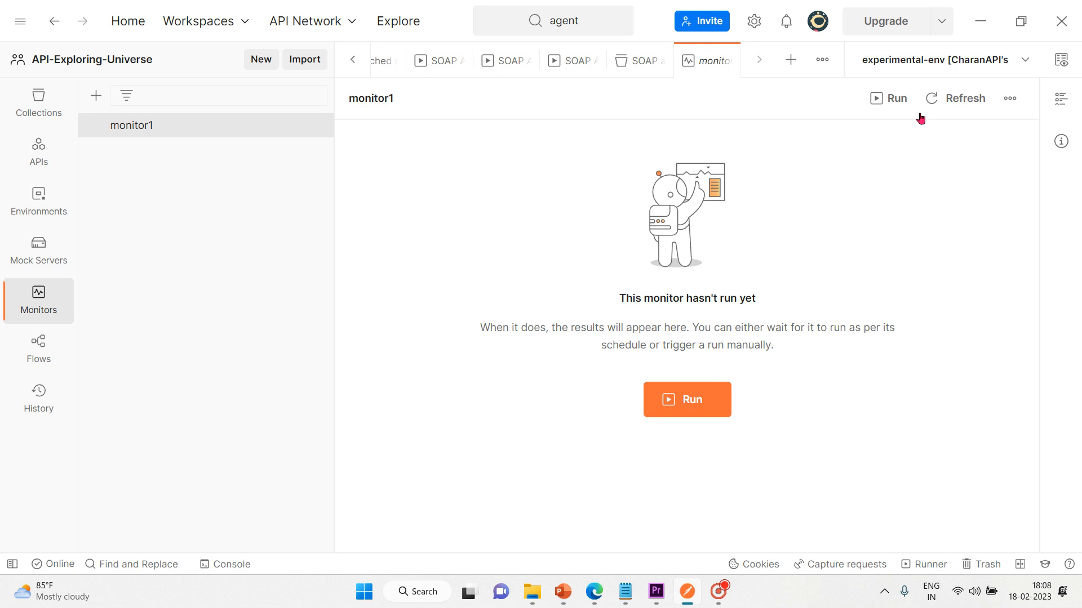
pyautogui.click(1013, 105)
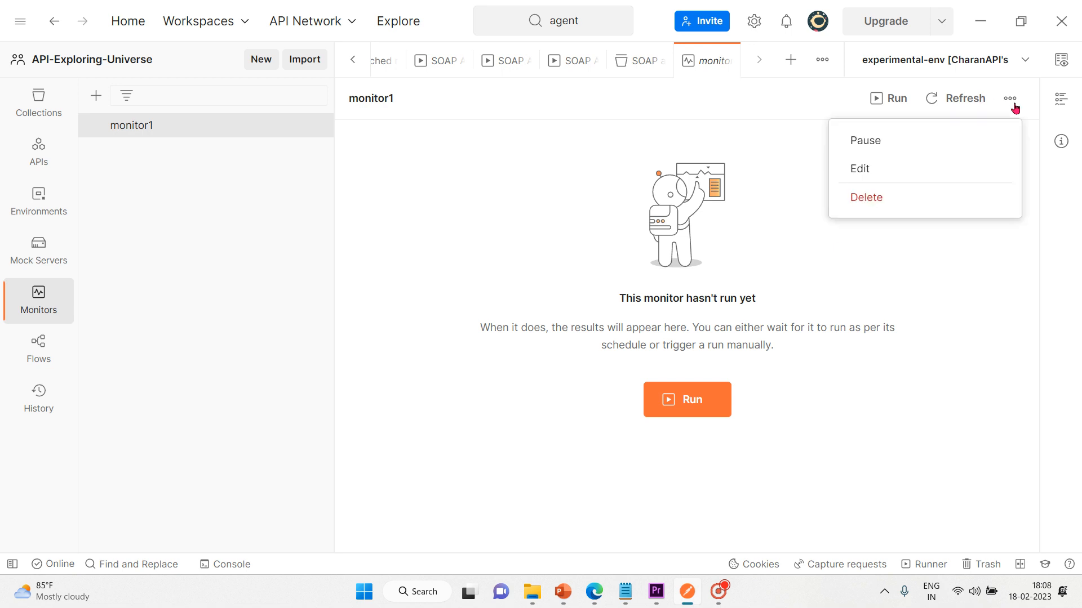
pyautogui.click(704, 406)
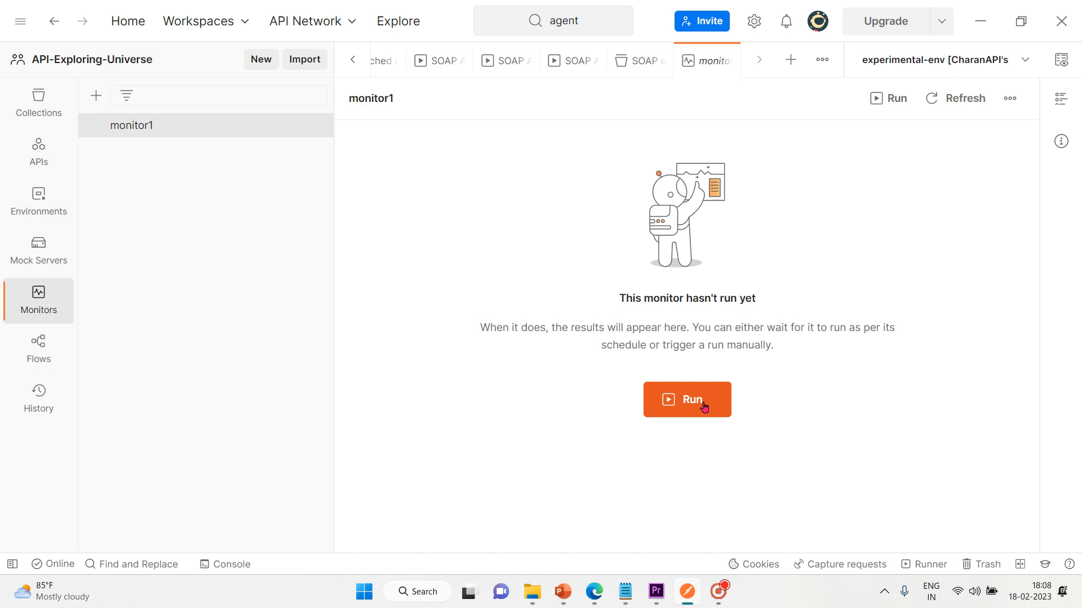
# Step: Run monitor1 manually and view its results by individual request
pyautogui.click(679, 401)
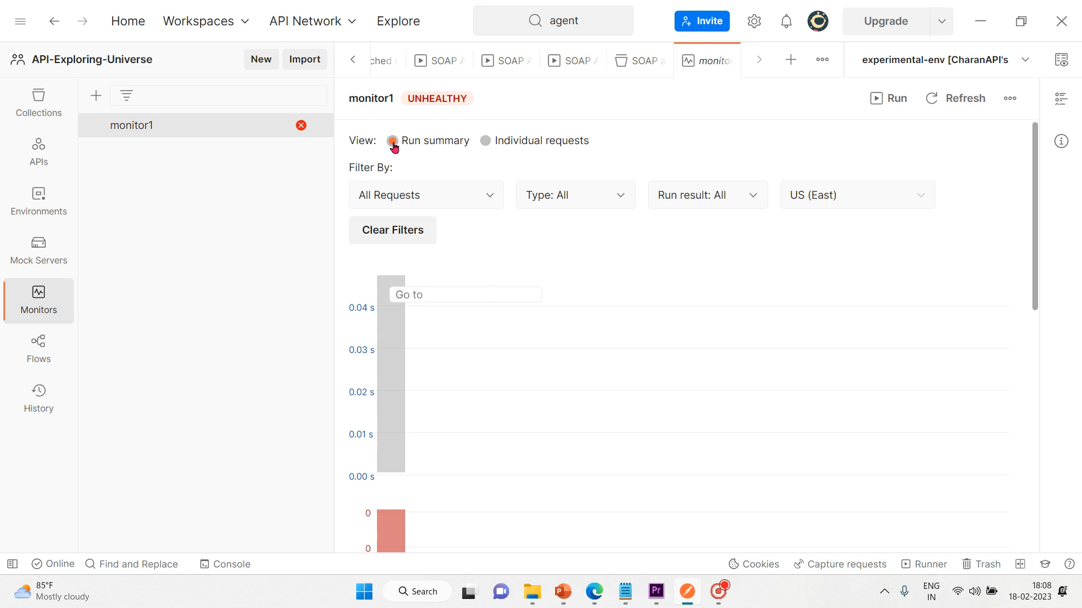
pyautogui.click(484, 142)
pyautogui.scroll(-10, 646, 150)
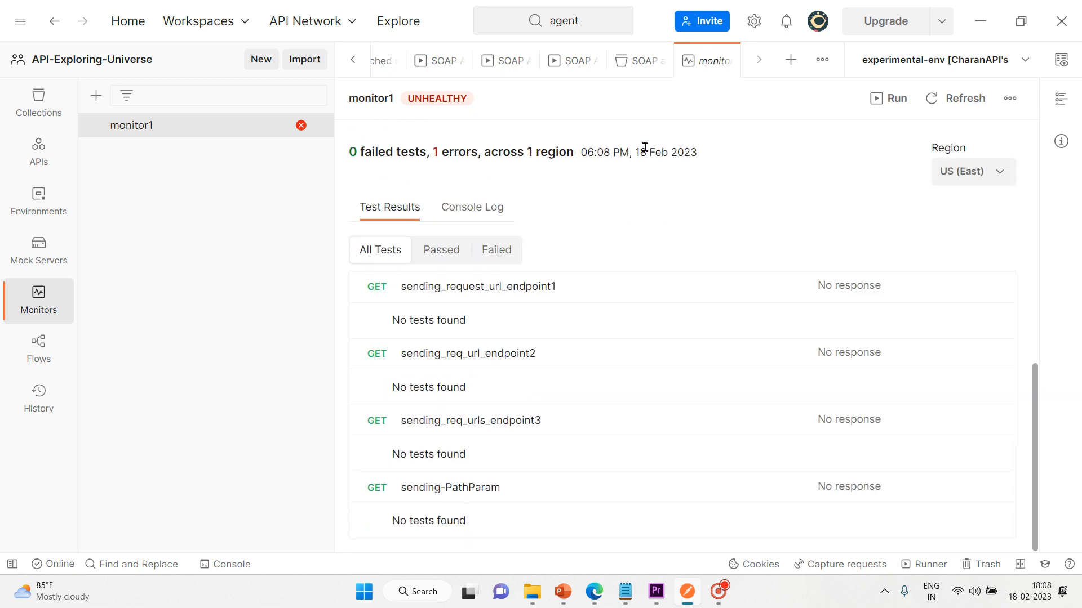
pyautogui.scroll(5, 644, 147)
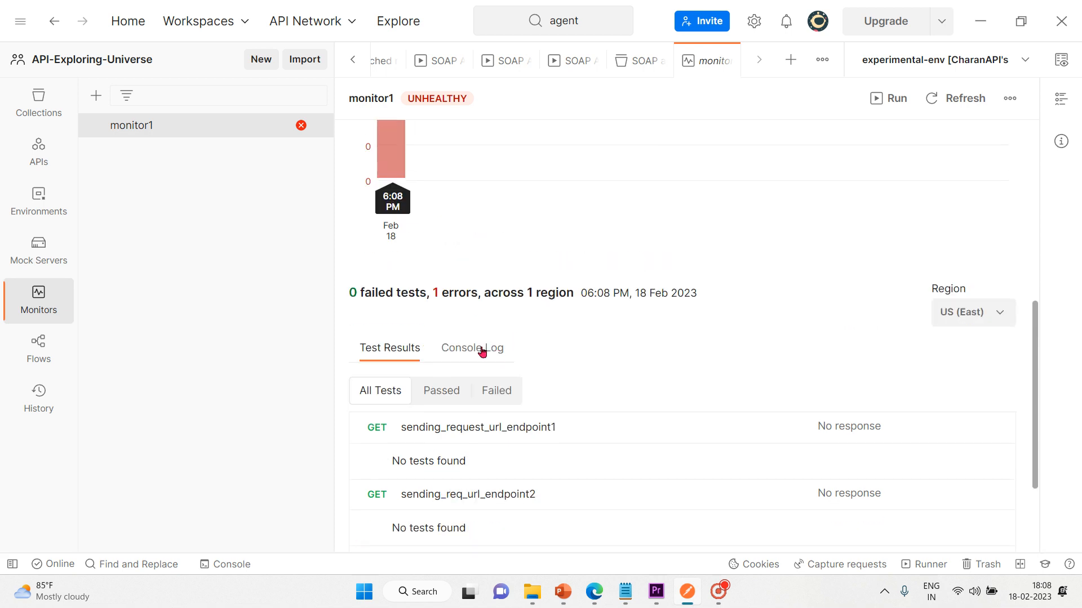
# Step: Check the run's console log, then open the All Requests filter list
pyautogui.click(482, 349)
pyautogui.scroll(1, 639, 292)
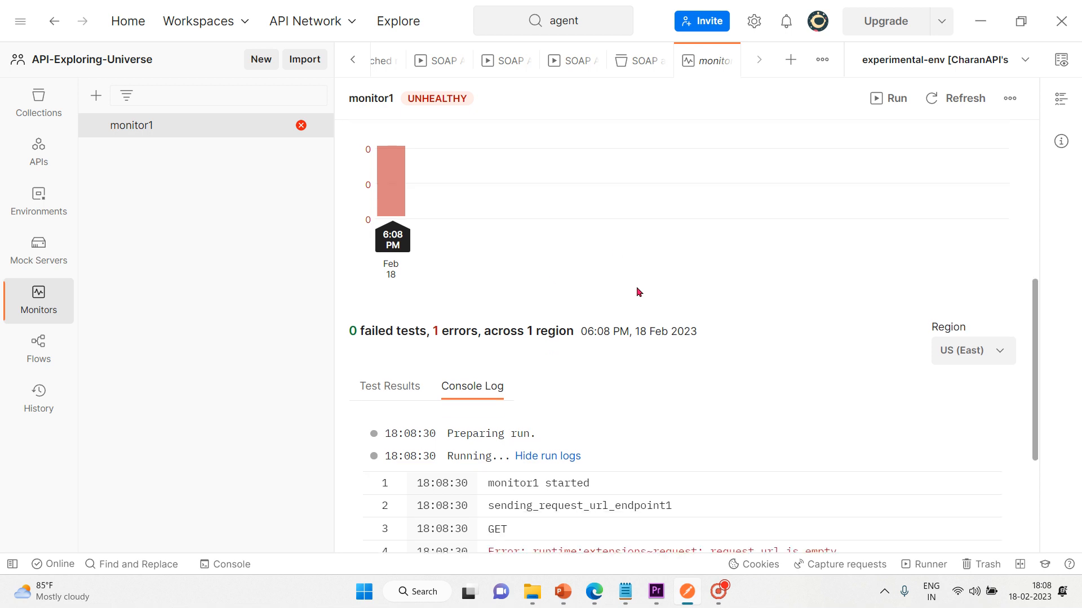
pyautogui.scroll(-4, 639, 292)
pyautogui.scroll(6, 638, 292)
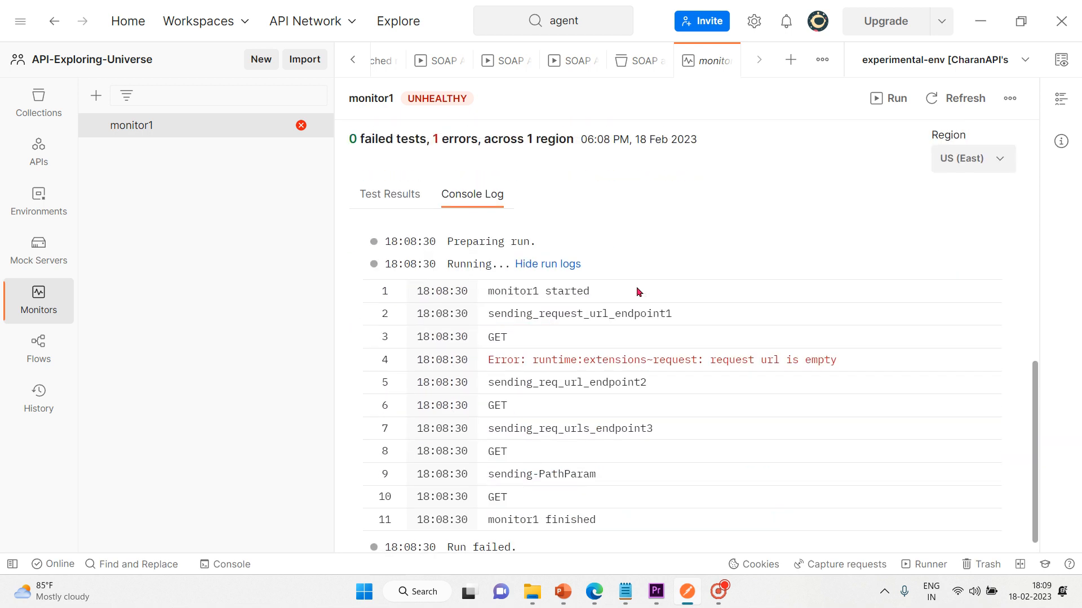
pyautogui.scroll(4, 638, 292)
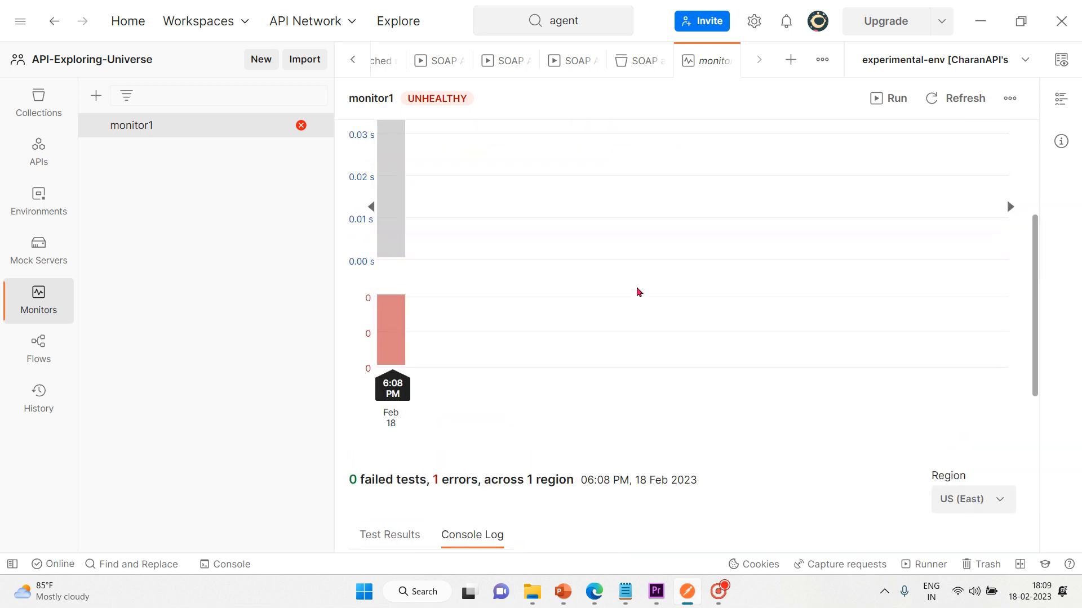
pyautogui.scroll(1, 639, 292)
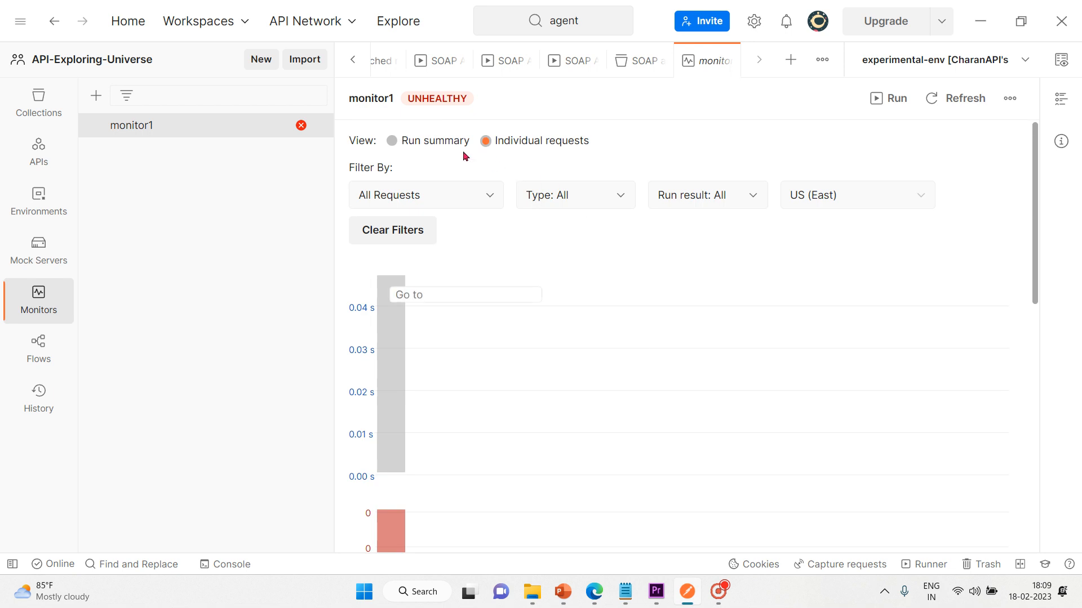
pyautogui.click(490, 200)
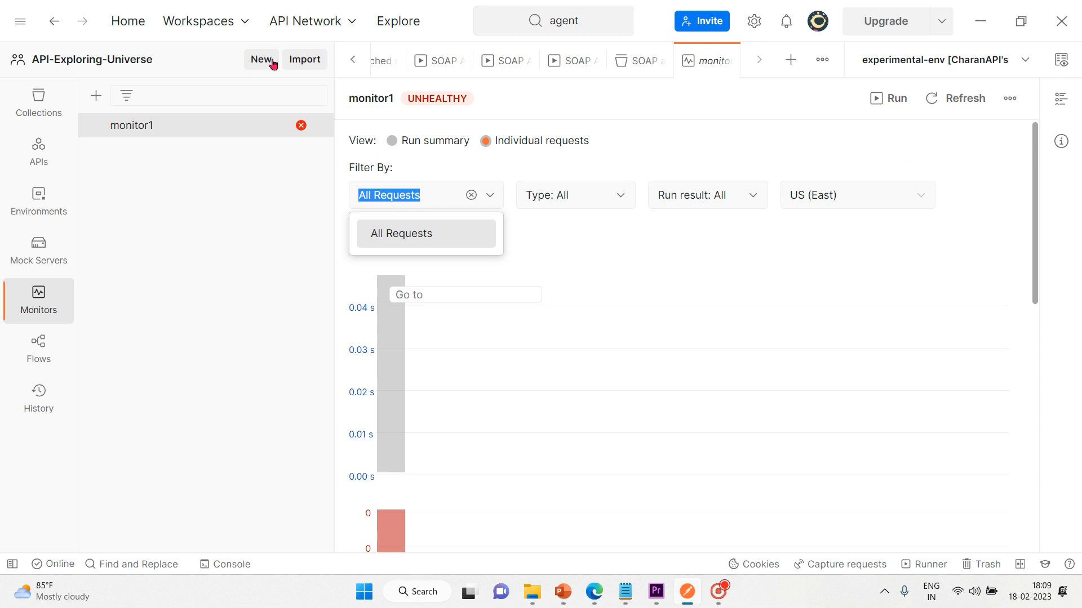
# Step: Start another new monitor and name it monitor_SOAP
pyautogui.click(97, 103)
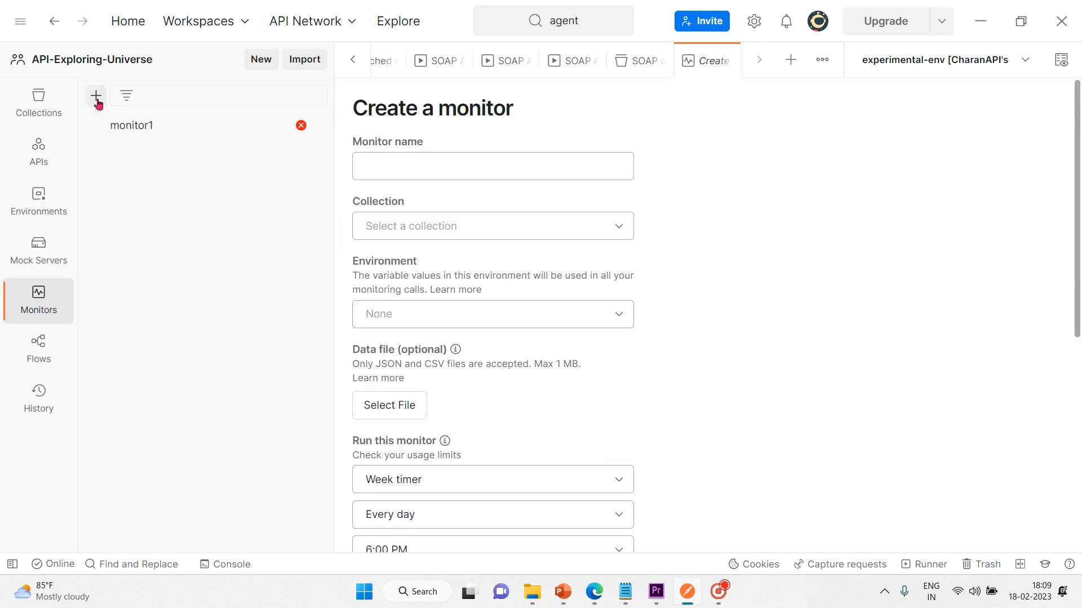
pyautogui.click(388, 179)
pyautogui.write('moitor')
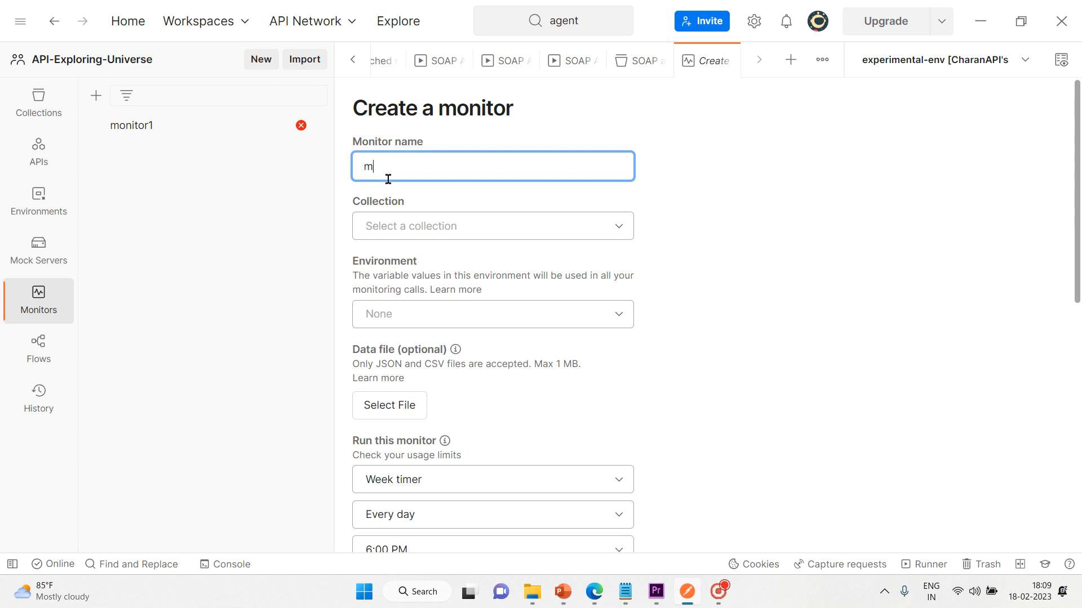
pyautogui.press('BackSpace')
pyautogui.press('BackSpace')
pyautogui.press('BackSpace')
pyautogui.press('BackSpace')
pyautogui.write('nitor soao')
pyautogui.press('BackSpace')
pyautogui.press('BackSpace')
pyautogui.press('BackSpace')
pyautogui.press('BackSpace')
pyautogui.write('SOAP')
pyautogui.press('Left')
pyautogui.press('Left')
pyautogui.press('Left')
pyautogui.press('Left')
pyautogui.press('BackSpace')
pyautogui.write('_')
# Step: Choose the SOAP APIs collection, leaving Environment as None
pyautogui.click(538, 223)
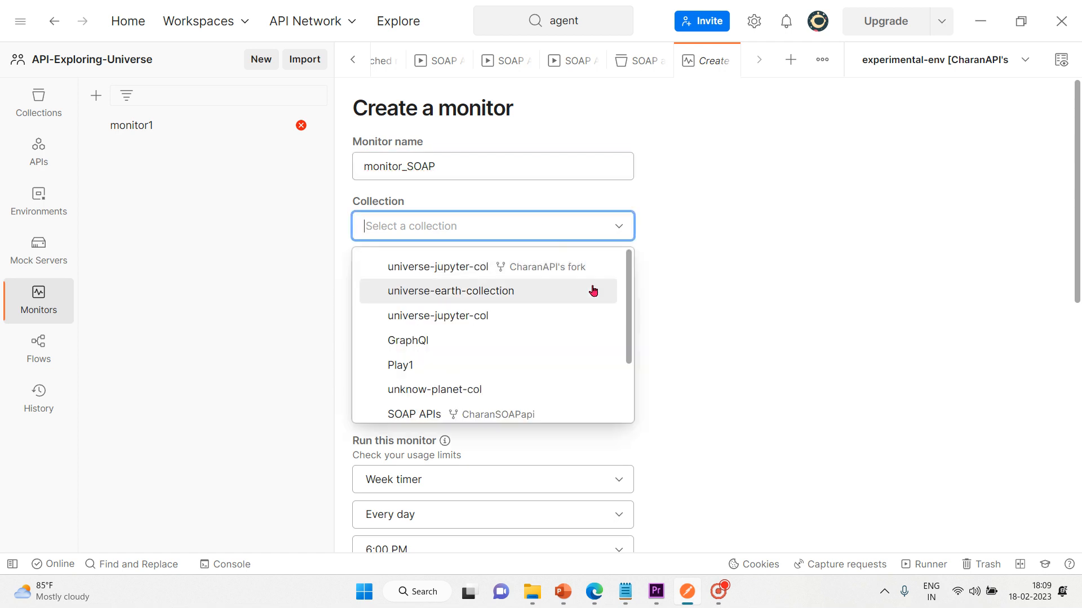
pyautogui.click(435, 414)
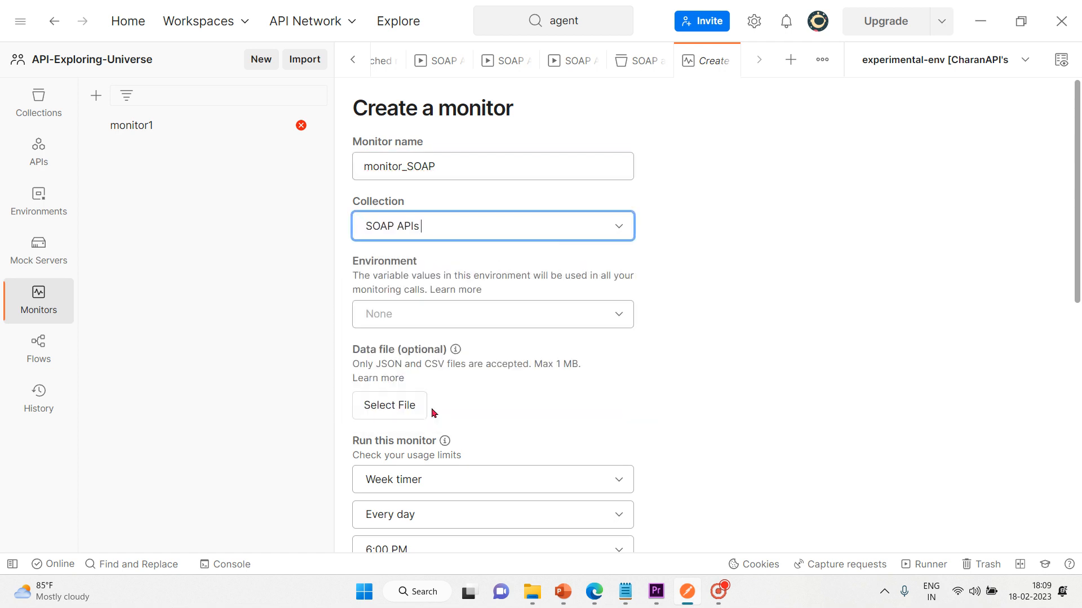
pyautogui.click(518, 314)
pyautogui.click(518, 314)
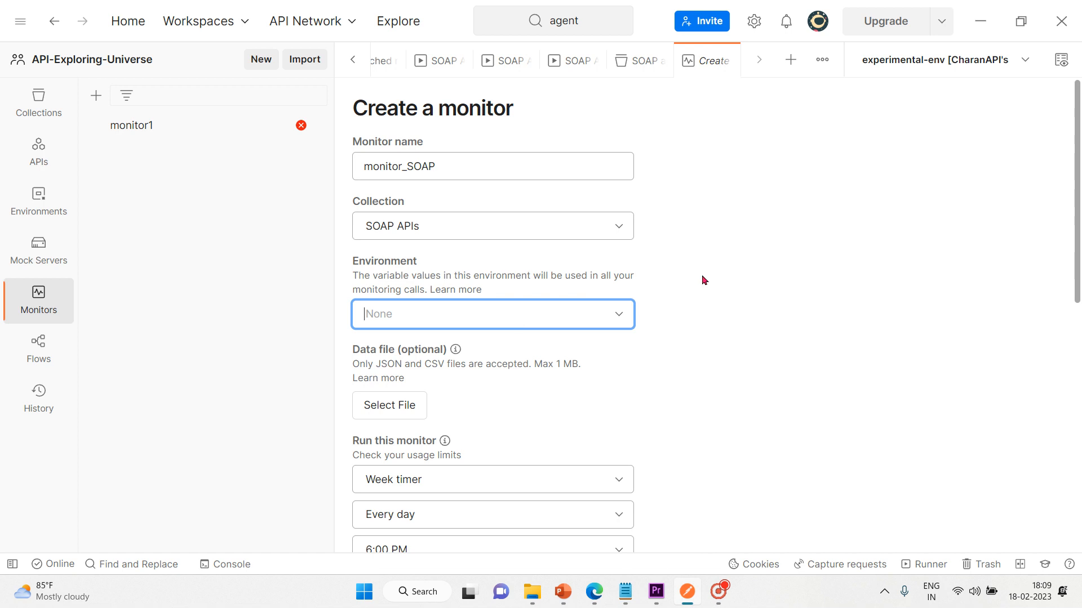
pyautogui.click(716, 285)
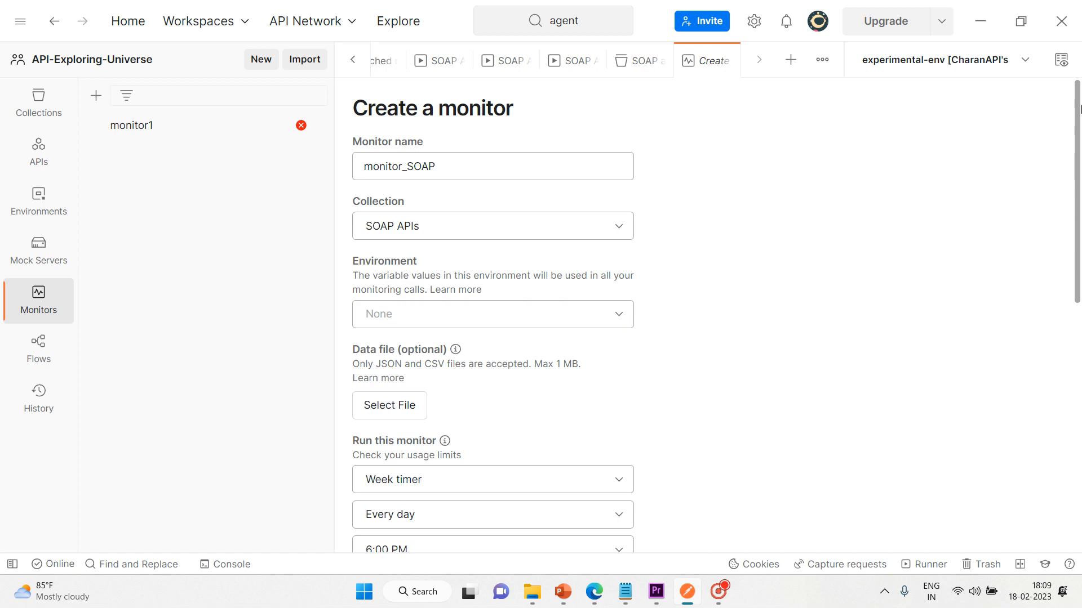
# Step: Switch the schedule from Week timer to Hour timer, every hour, and create monitor_SOAP
pyautogui.moveTo(1079, 159); pyautogui.dragTo(1080, 284)
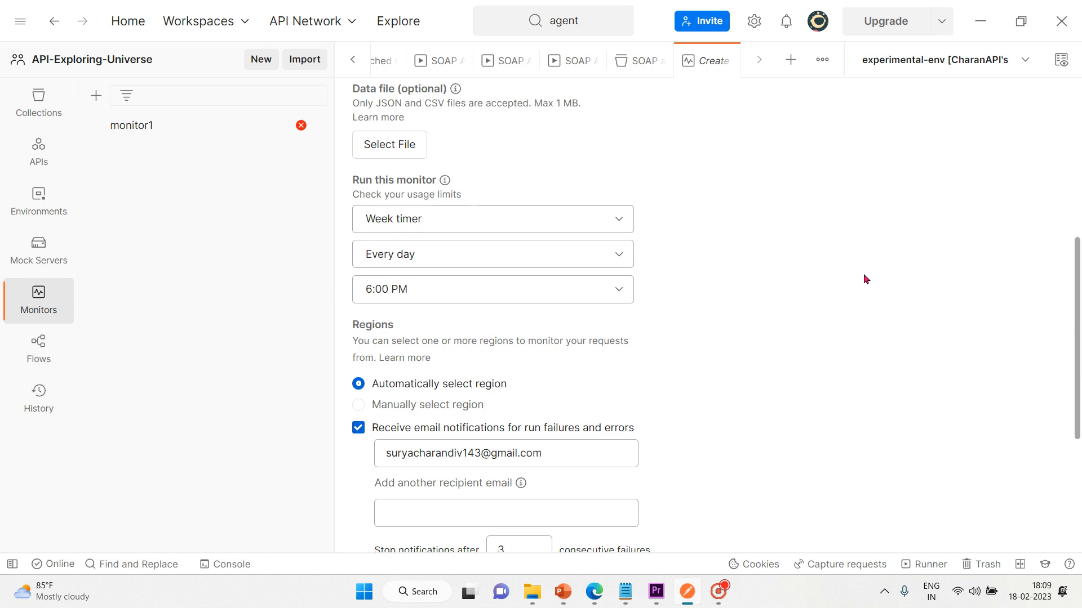
pyautogui.click(623, 222)
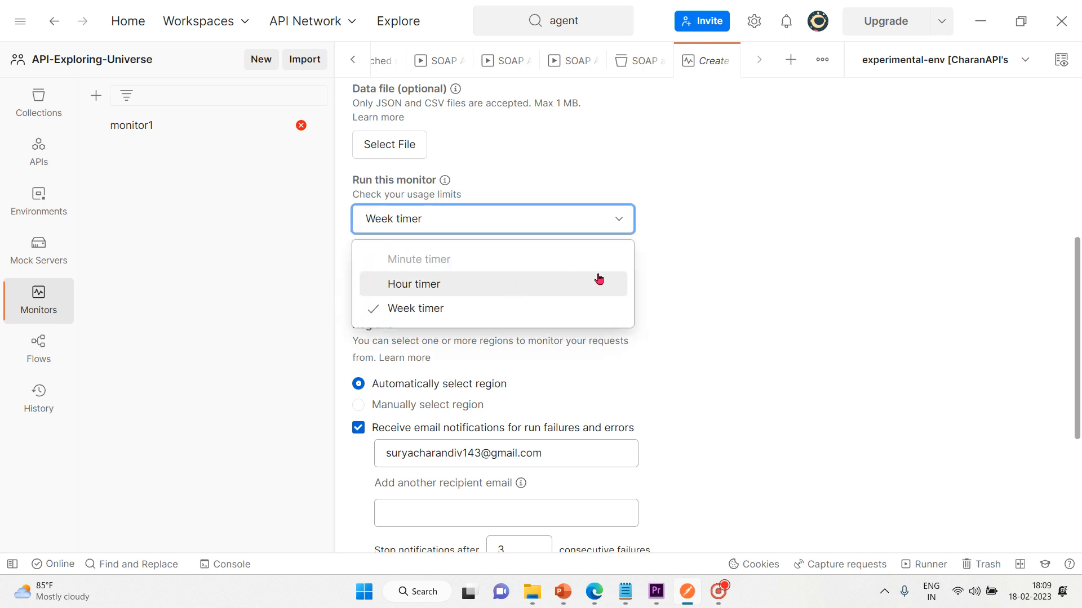
pyautogui.click(575, 283)
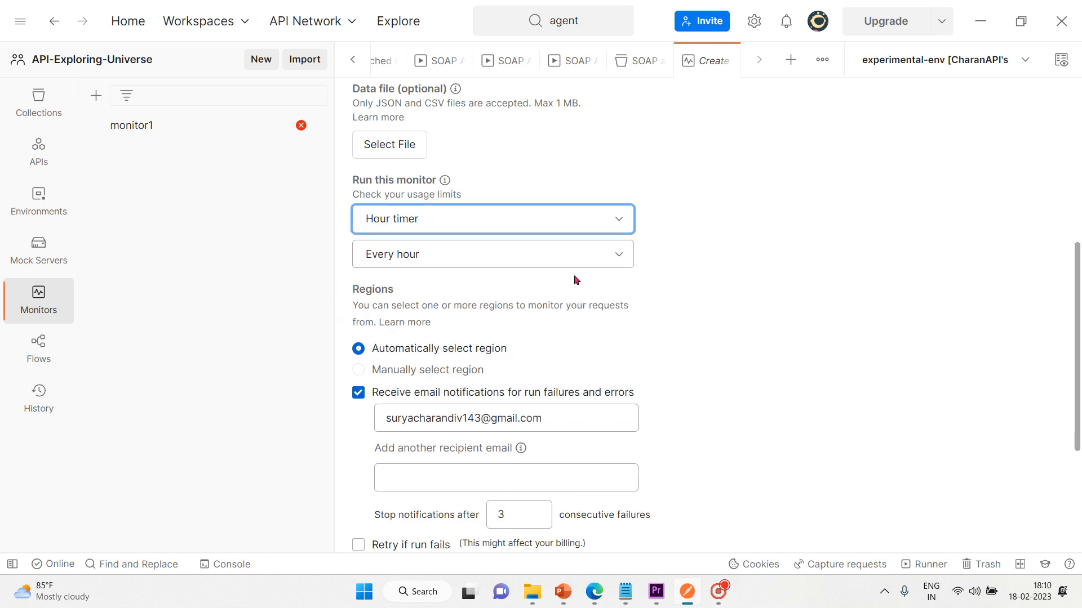
pyautogui.click(617, 257)
pyautogui.click(618, 256)
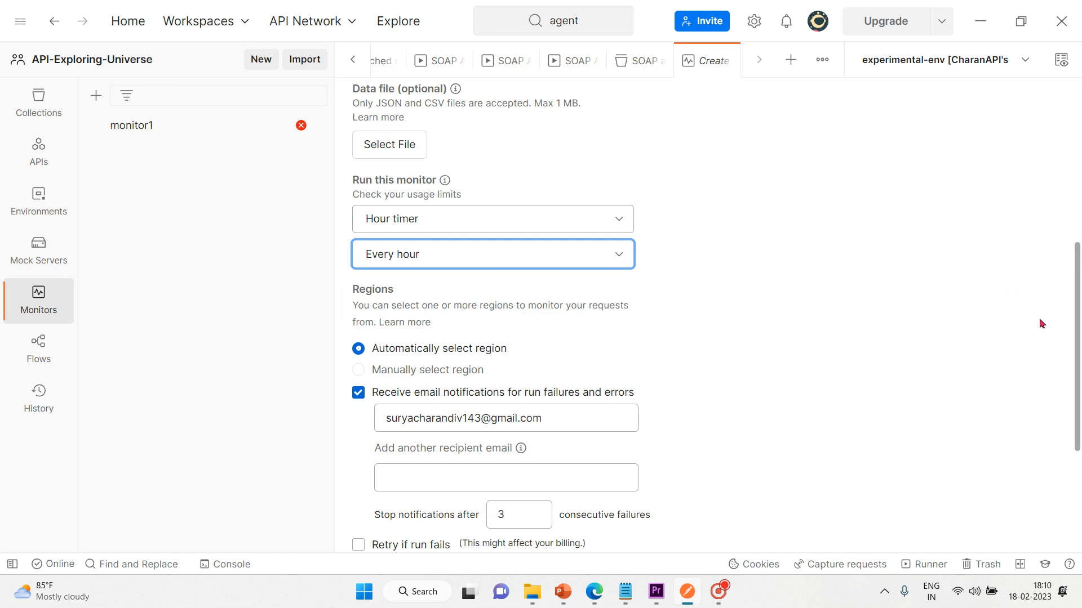
pyautogui.moveTo(1076, 340); pyautogui.dragTo(1080, 445)
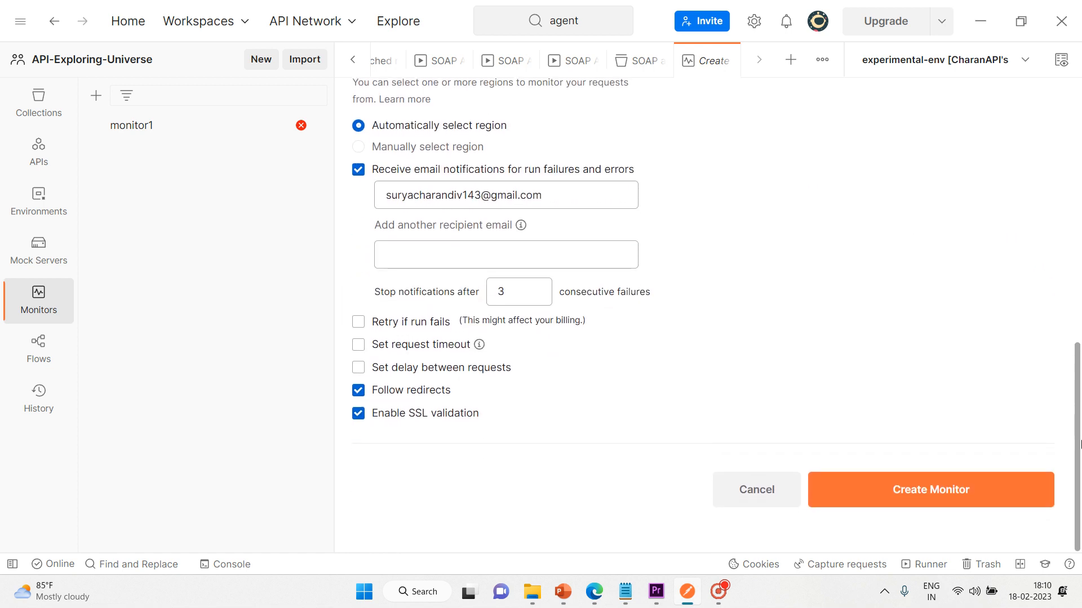
pyautogui.click(915, 490)
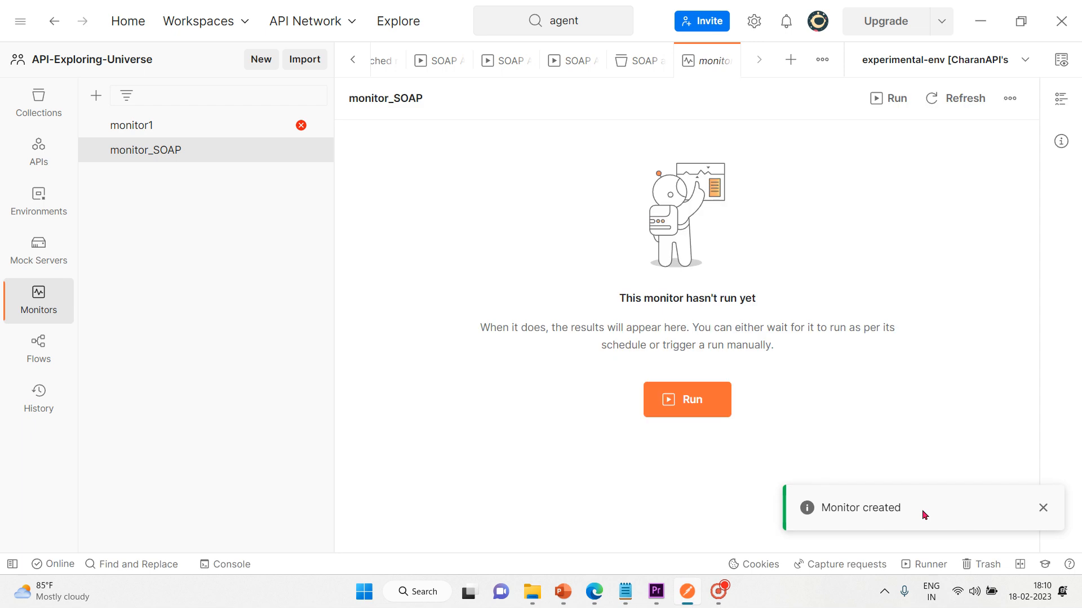
# Step: Trigger a manual run of monitor_SOAP with the orange Run button
pyautogui.click(699, 405)
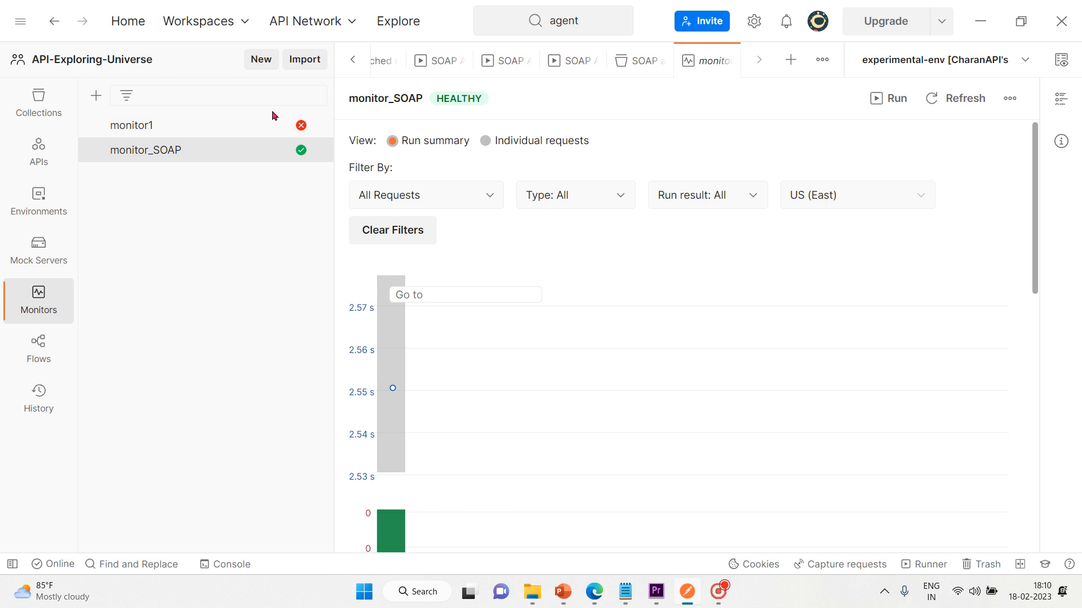
# Step: Inspect monitor_SOAP's status icons and run bar, then move down to Test Results
pyautogui.moveTo(300, 129)
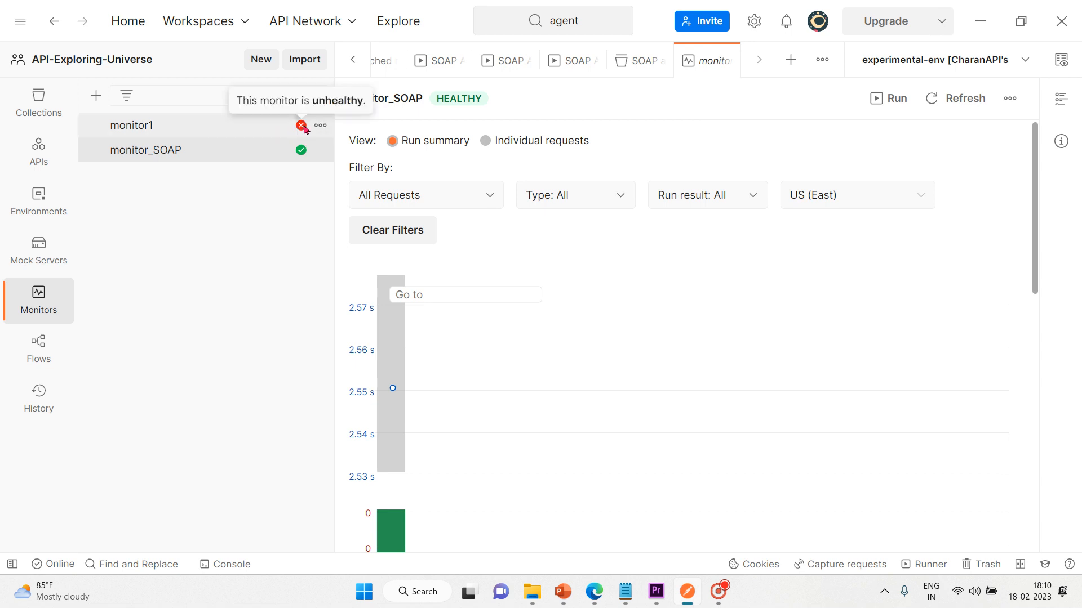
pyautogui.moveTo(302, 152)
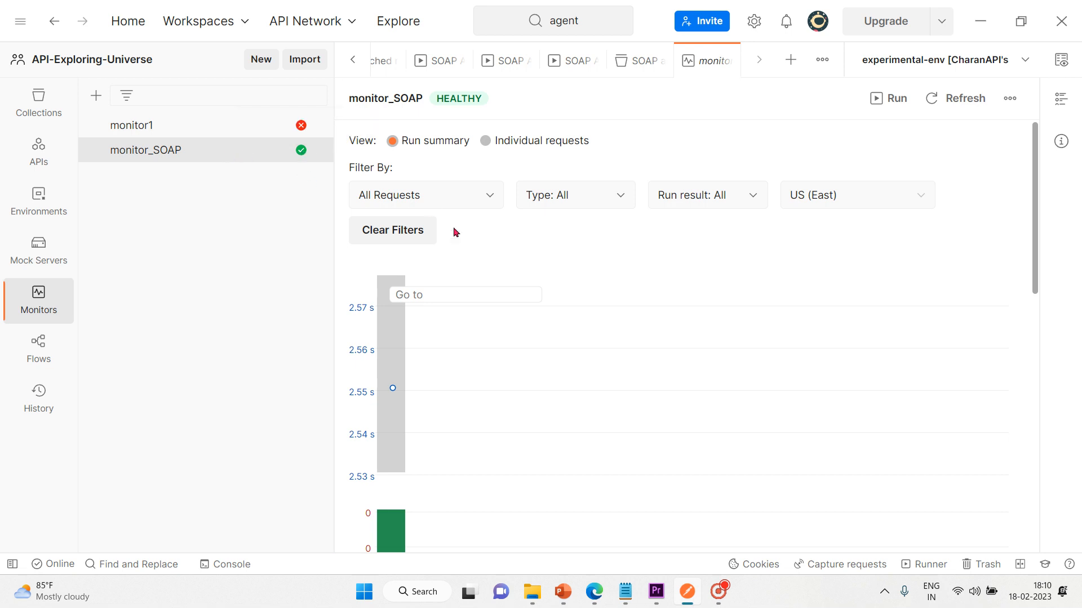
pyautogui.moveTo(381, 325)
pyautogui.scroll(-4, 578, 246)
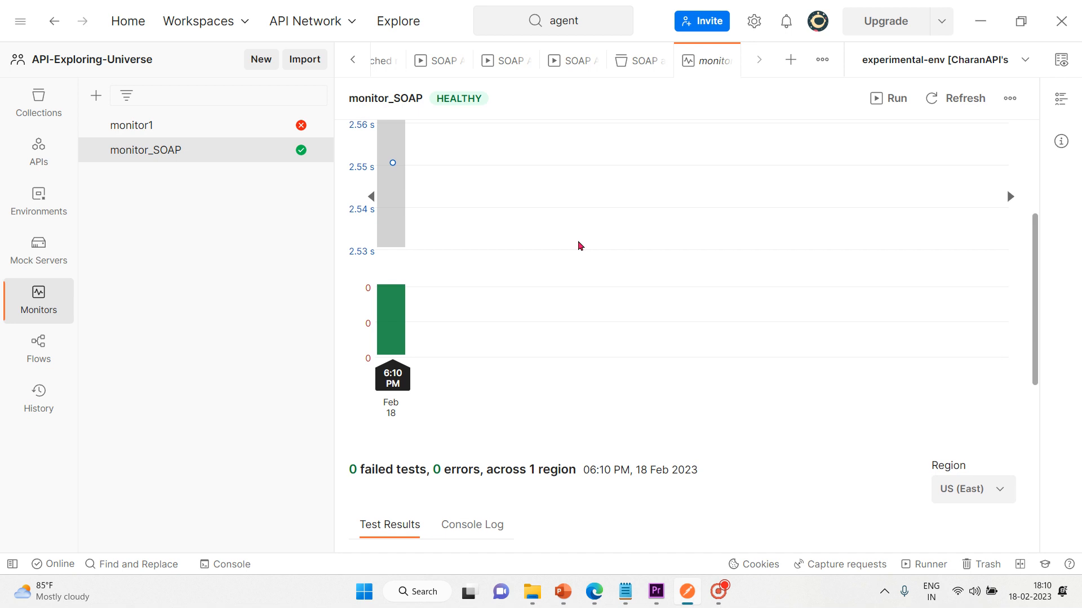
pyautogui.scroll(-5, 579, 246)
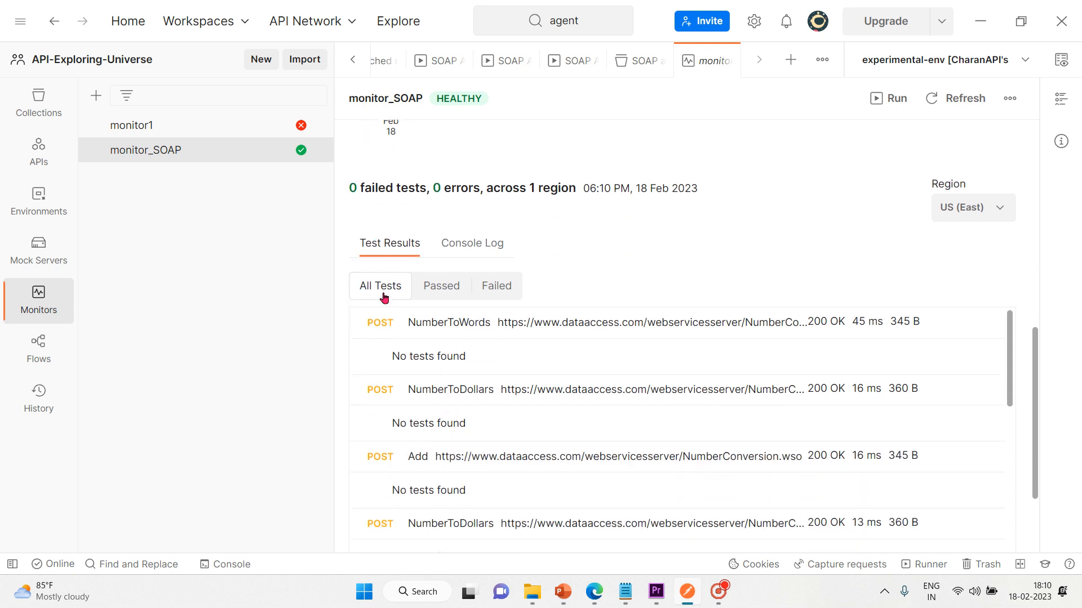
# Step: Filter tests by Passed, Failed, then All Tests, and view the run's console log
pyautogui.click(430, 295)
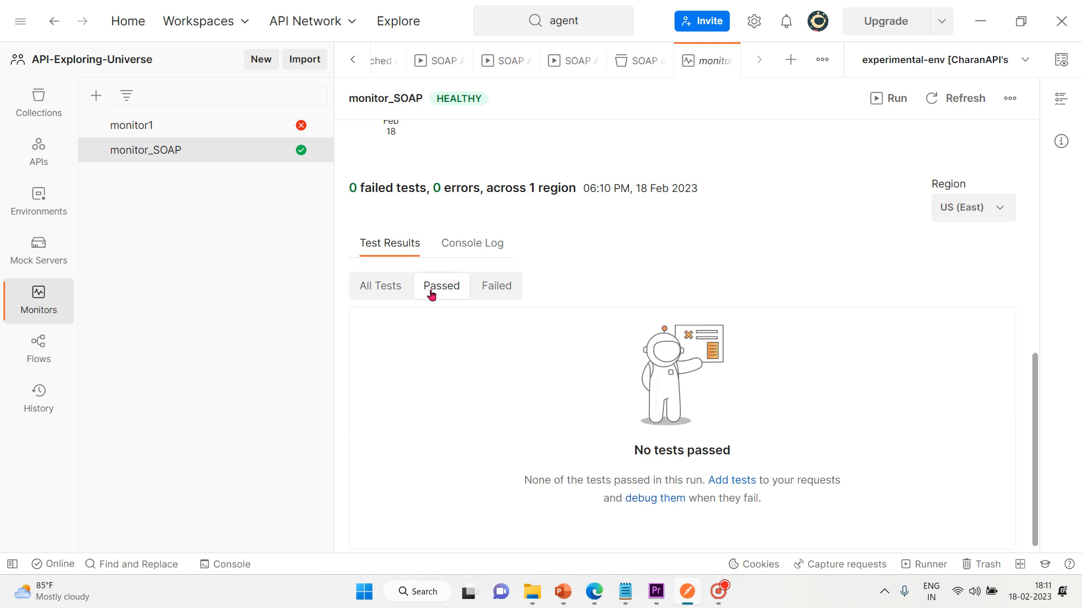
pyautogui.click(491, 288)
pyautogui.click(387, 291)
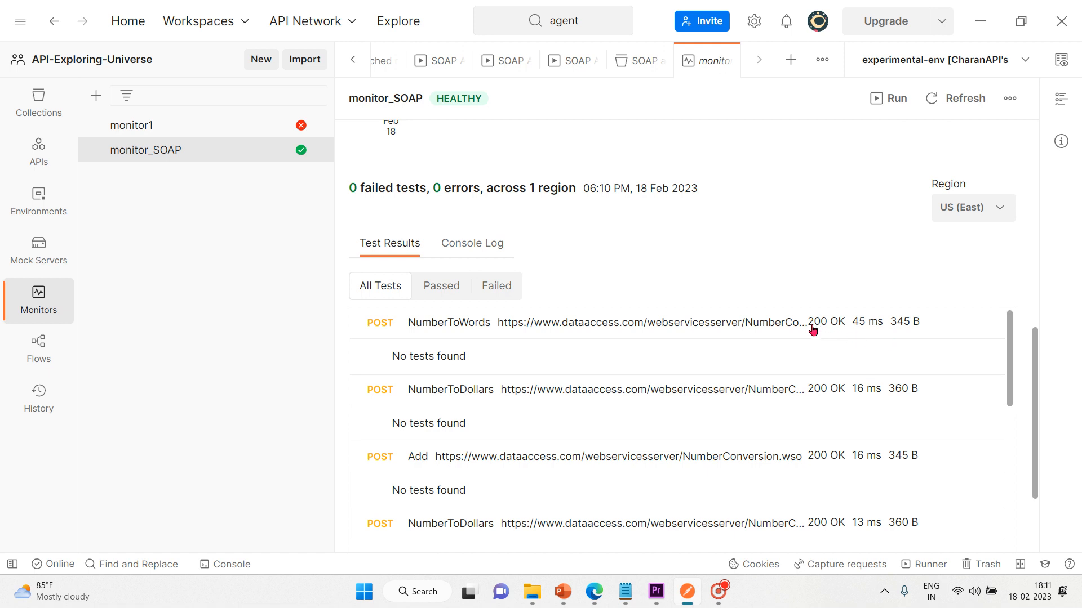
pyautogui.click(459, 243)
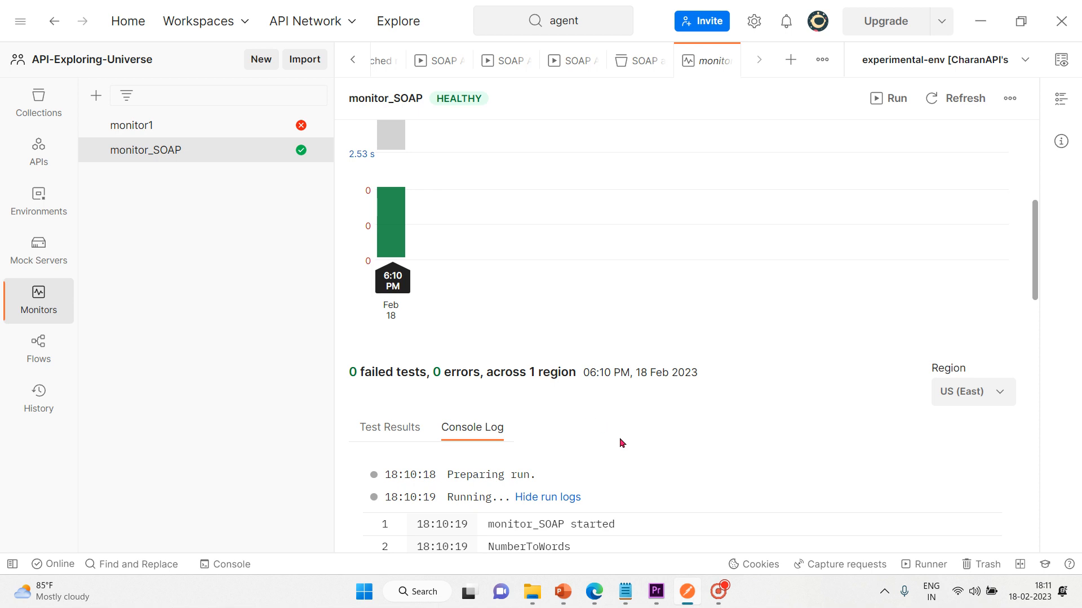
# Step: Scroll back up from the console log to the chart showing the 2.55 s healthy run
pyautogui.scroll(-4, 620, 439)
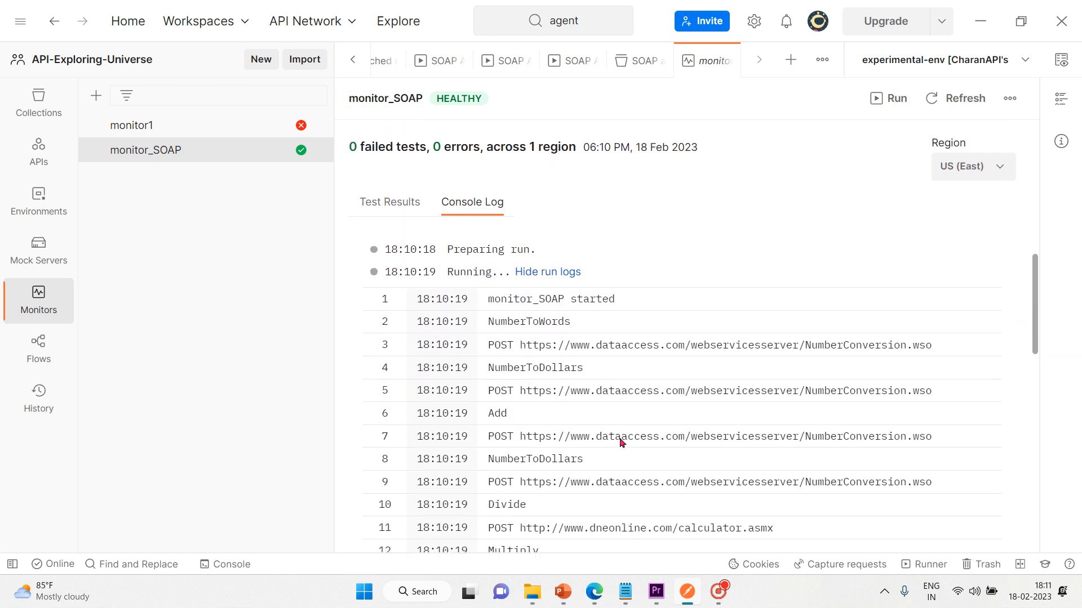
pyautogui.scroll(-1, 620, 441)
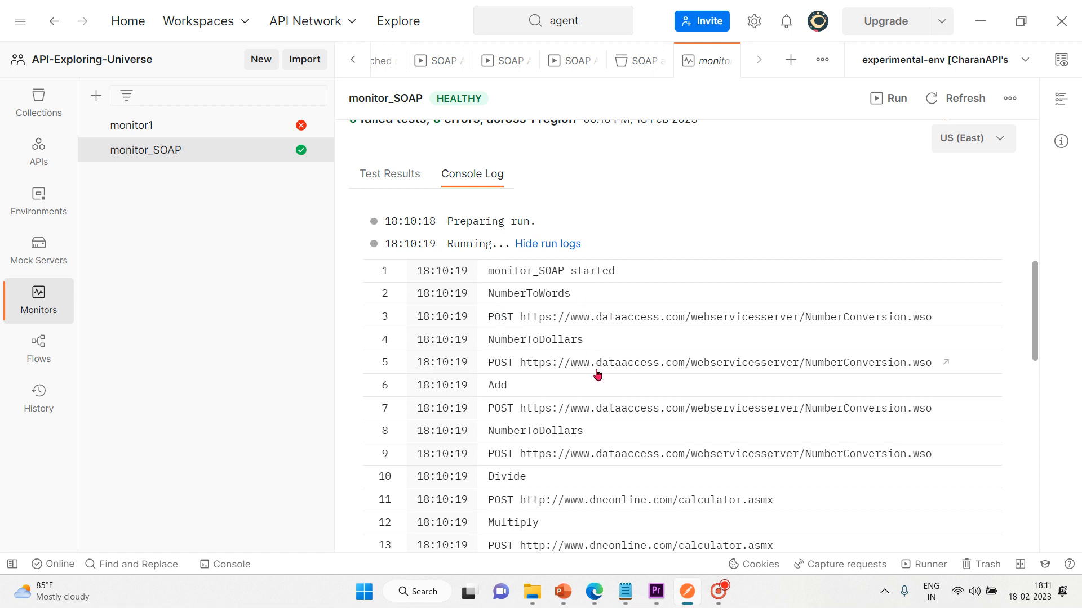
pyautogui.scroll(-3, 598, 374)
pyautogui.scroll(-4, 597, 372)
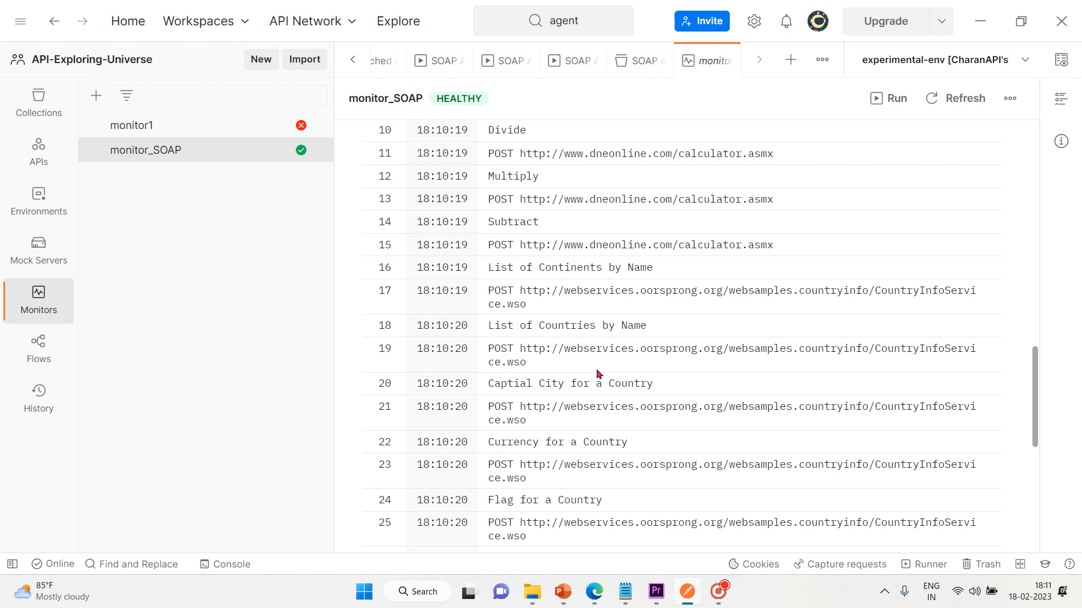
pyautogui.scroll(6, 598, 374)
pyautogui.scroll(6, 598, 373)
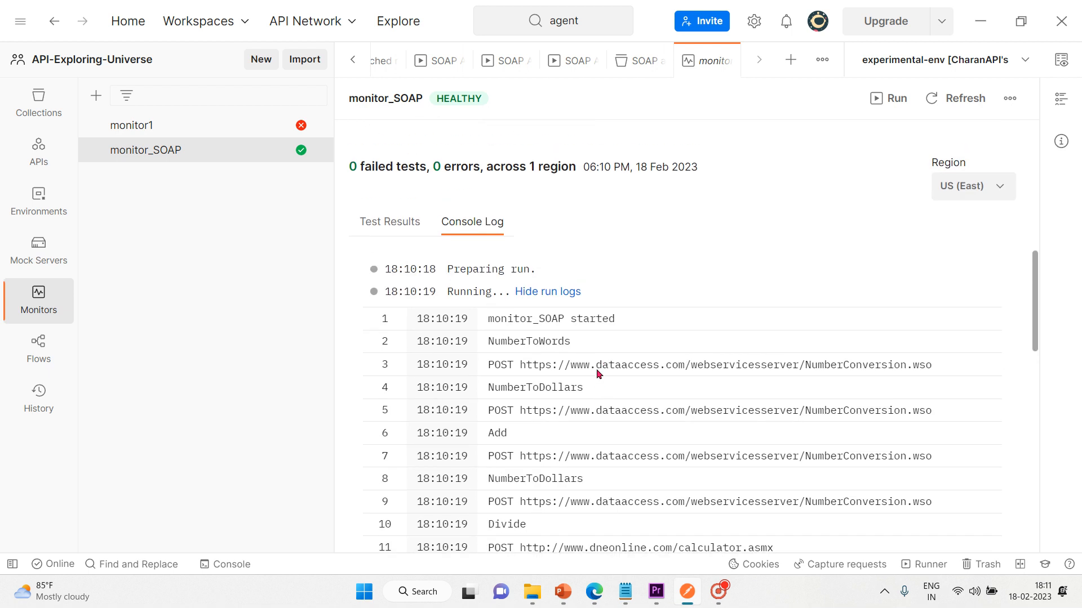
pyautogui.scroll(4, 597, 373)
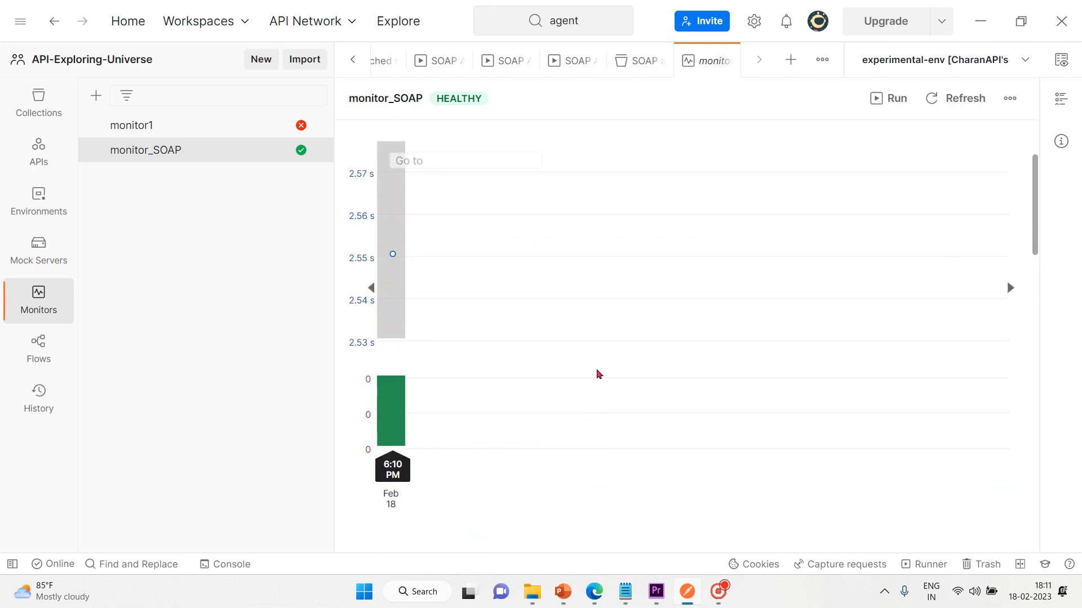
# Step: Trigger eight manual runs of monitor_SOAP, adding 6:10–6:12 PM points to the chart
pyautogui.click(877, 99)
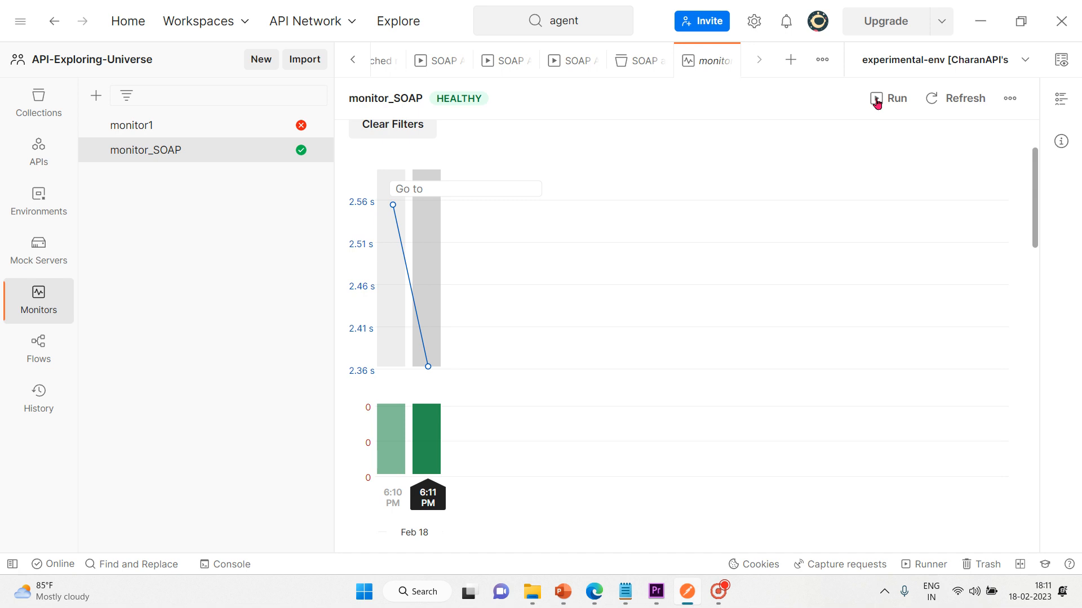
pyautogui.click(877, 100)
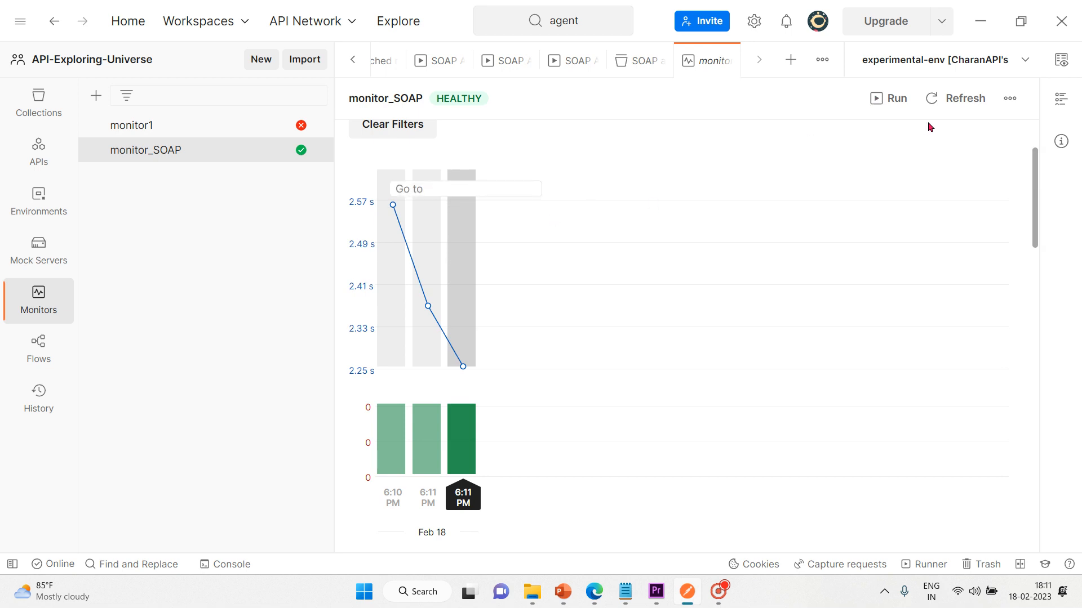
pyautogui.click(889, 99)
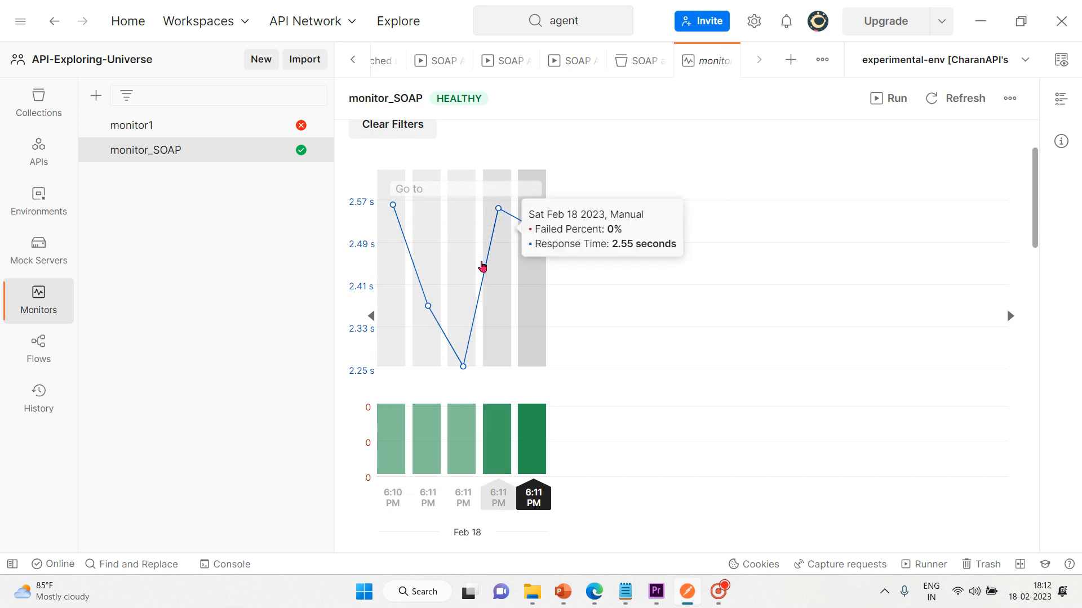
pyautogui.click(897, 103)
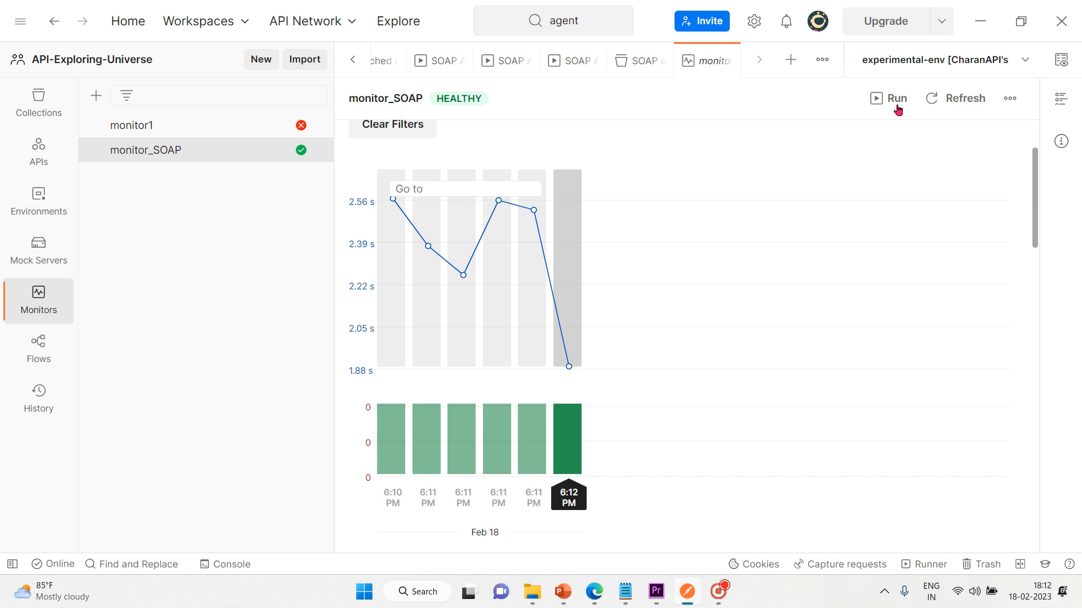
pyautogui.click(876, 103)
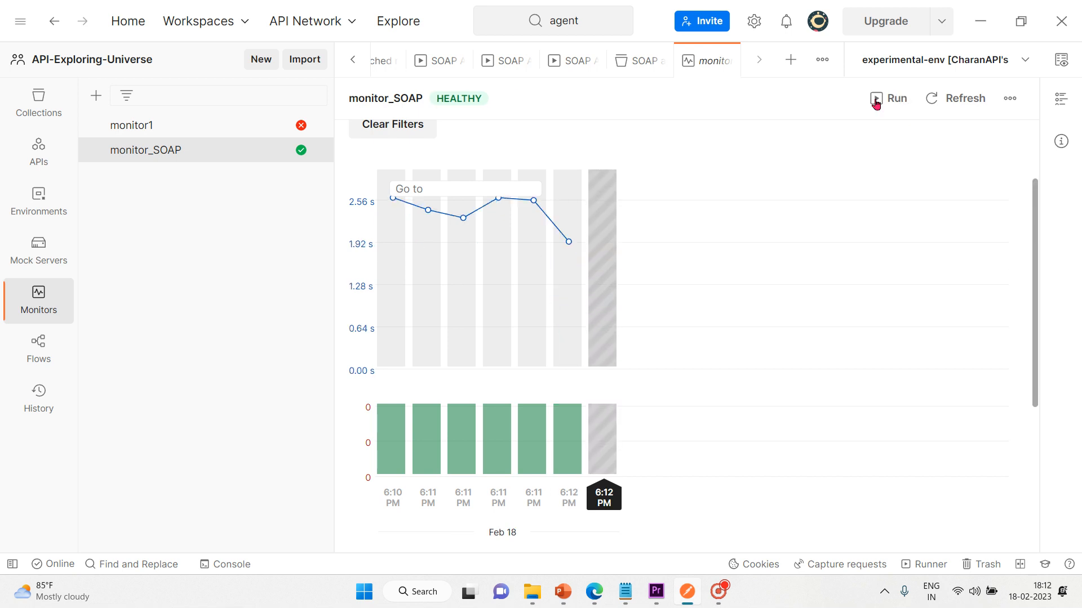
pyautogui.click(876, 103)
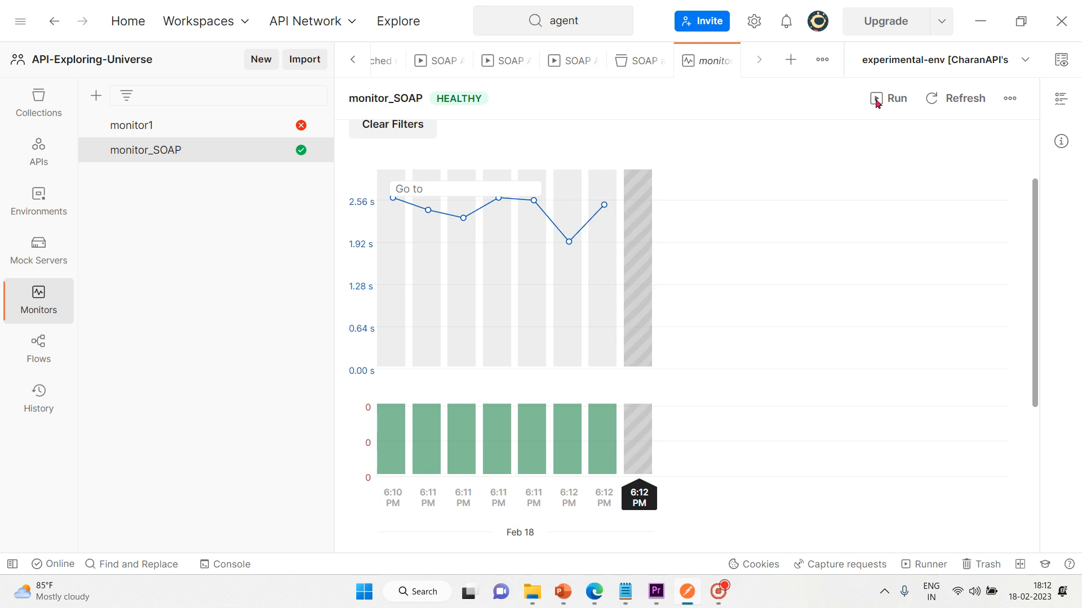
pyautogui.click(876, 104)
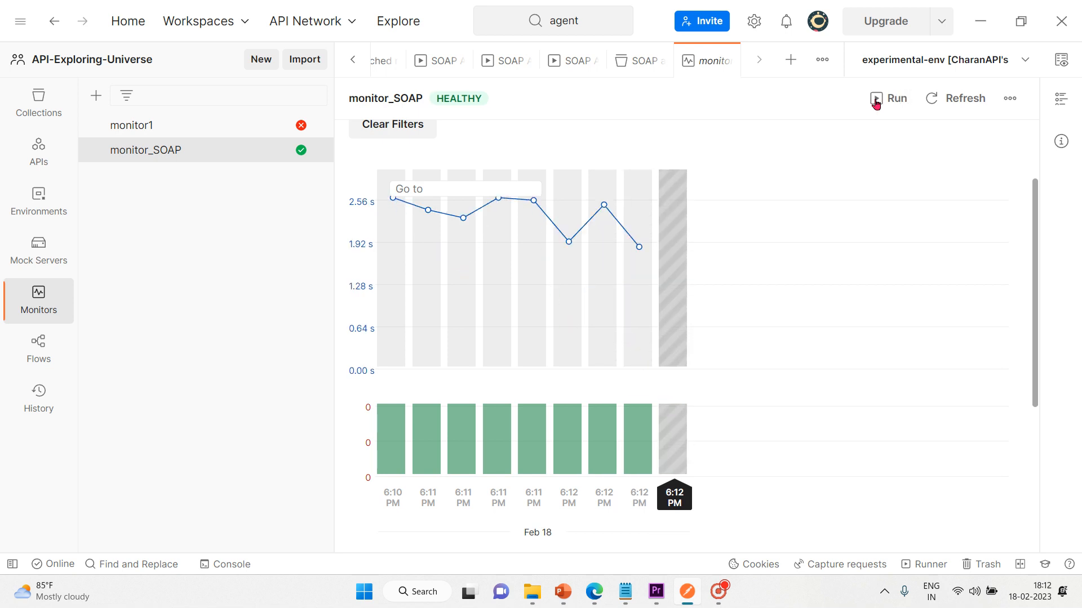
pyautogui.click(876, 104)
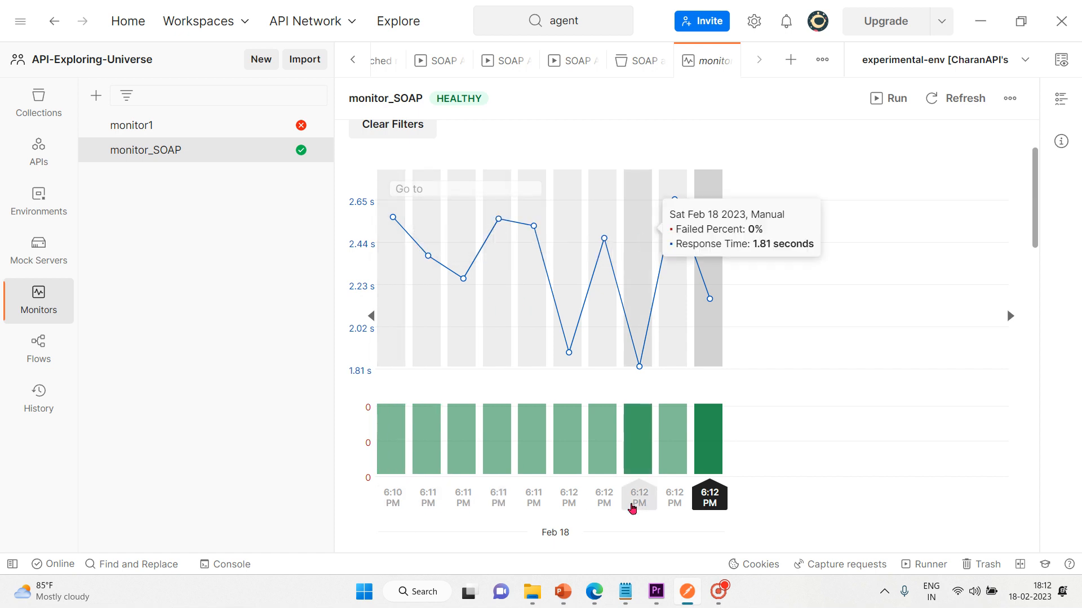
# Step: Queue six more monitor_SOAP runs, then check chart response times, all 0% failed, peaking at 2.64 s
pyautogui.click(897, 98)
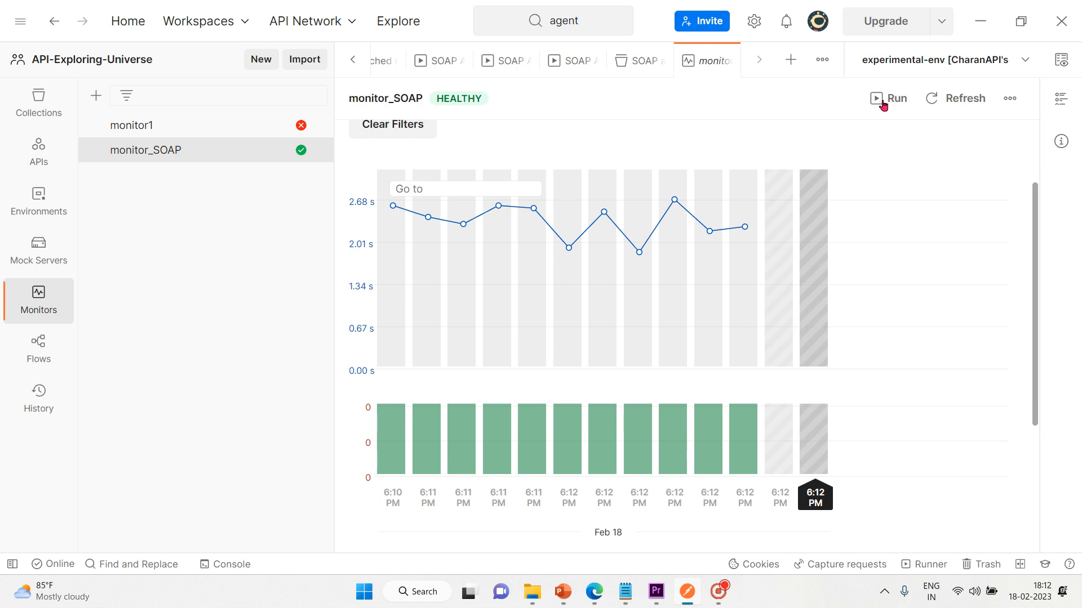
pyautogui.click(883, 101)
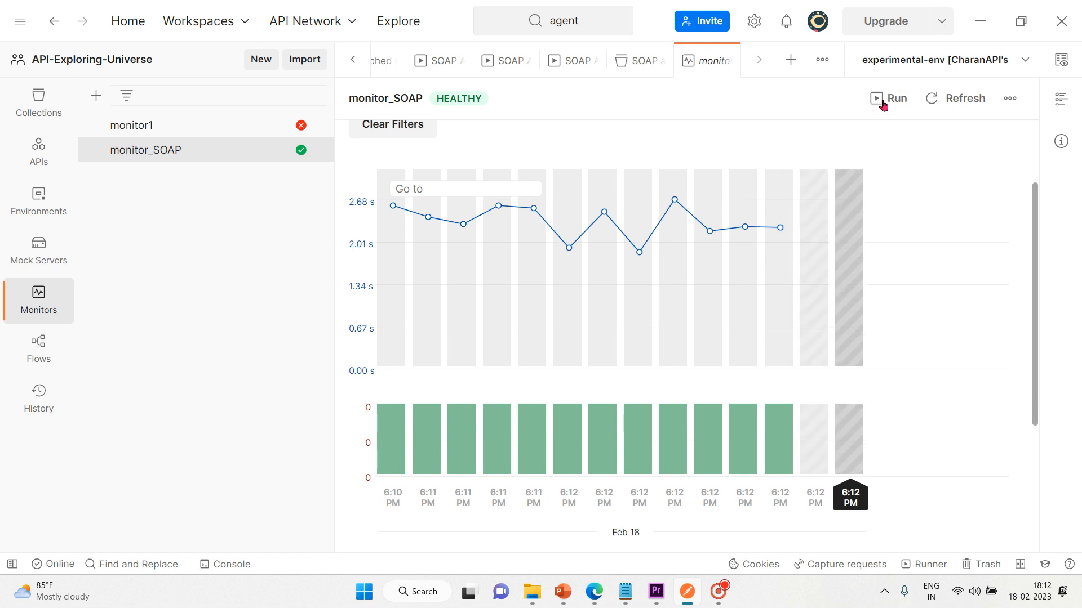
pyautogui.click(882, 99)
pyautogui.click(883, 99)
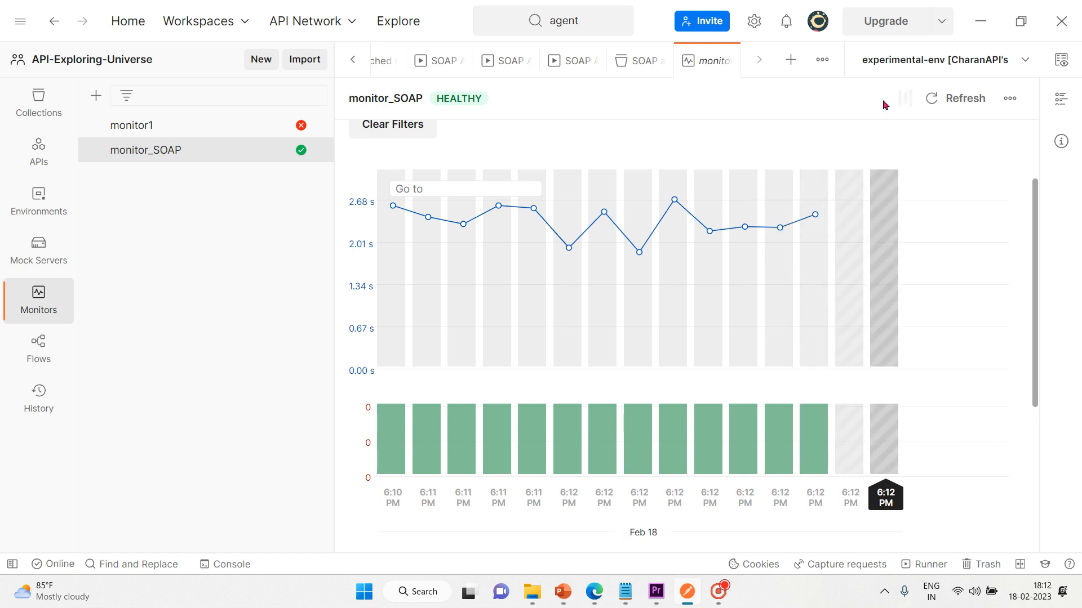
pyautogui.click(882, 99)
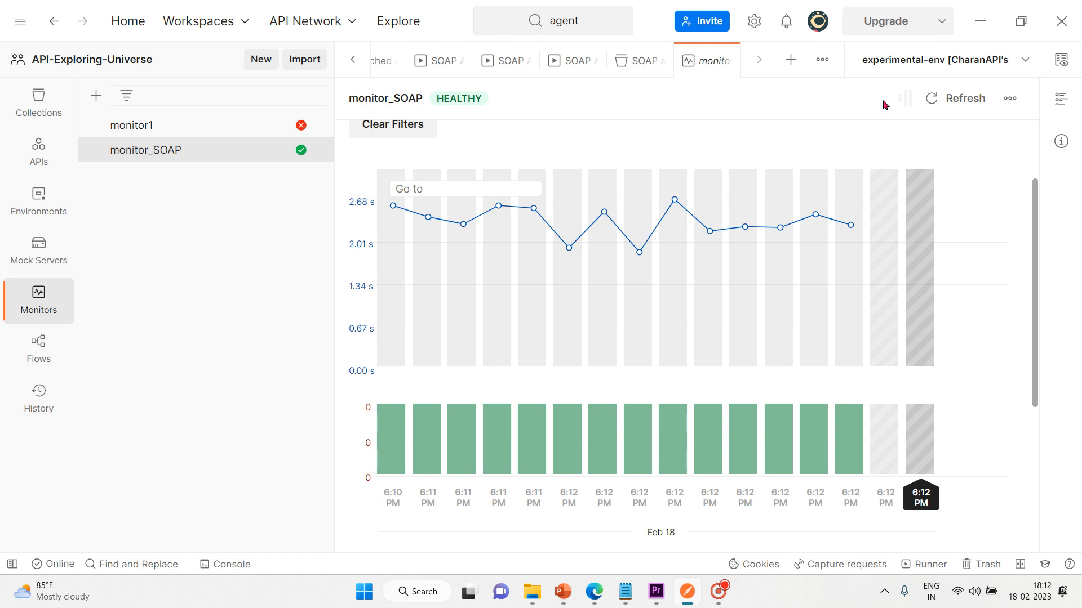
pyautogui.click(883, 99)
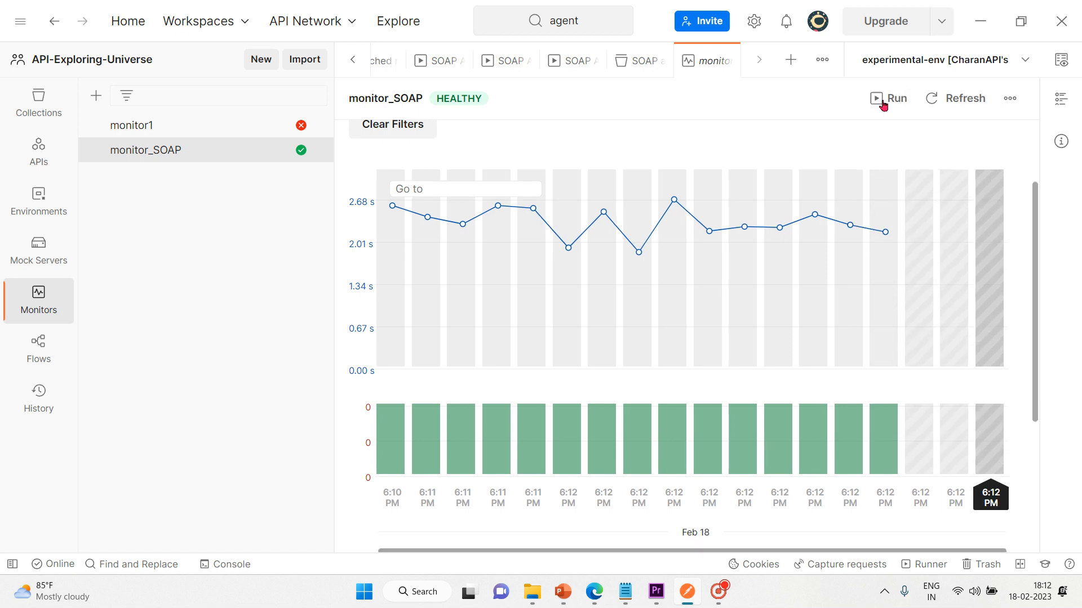
pyautogui.moveTo(609, 199)
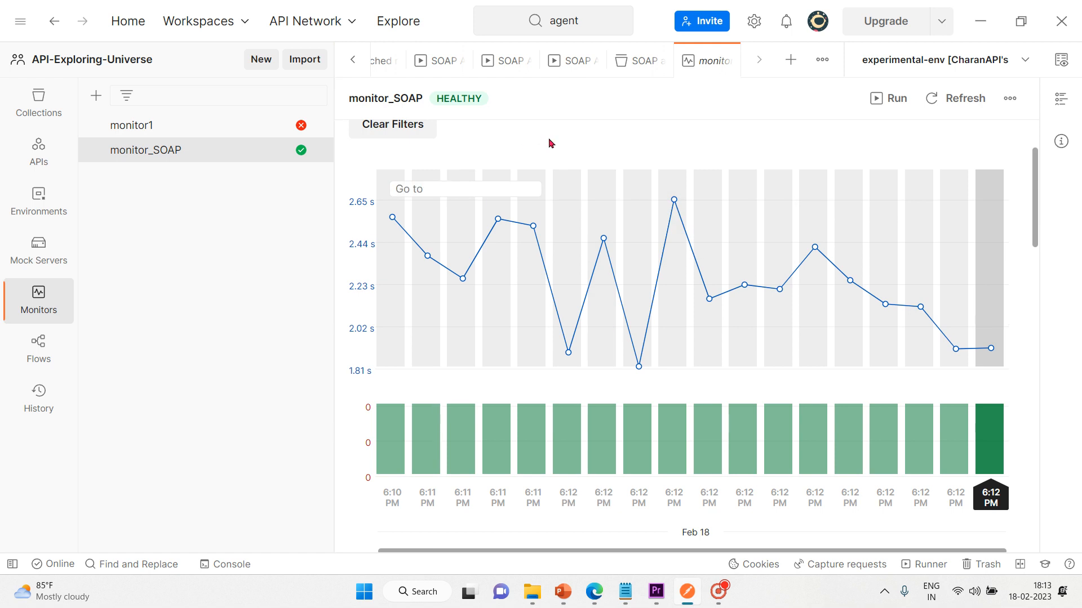
pyautogui.moveTo(425, 404)
# Step: Review monitor_SOAP's request, Type and Run result filter options without changing them
pyautogui.scroll(1, 567, 139)
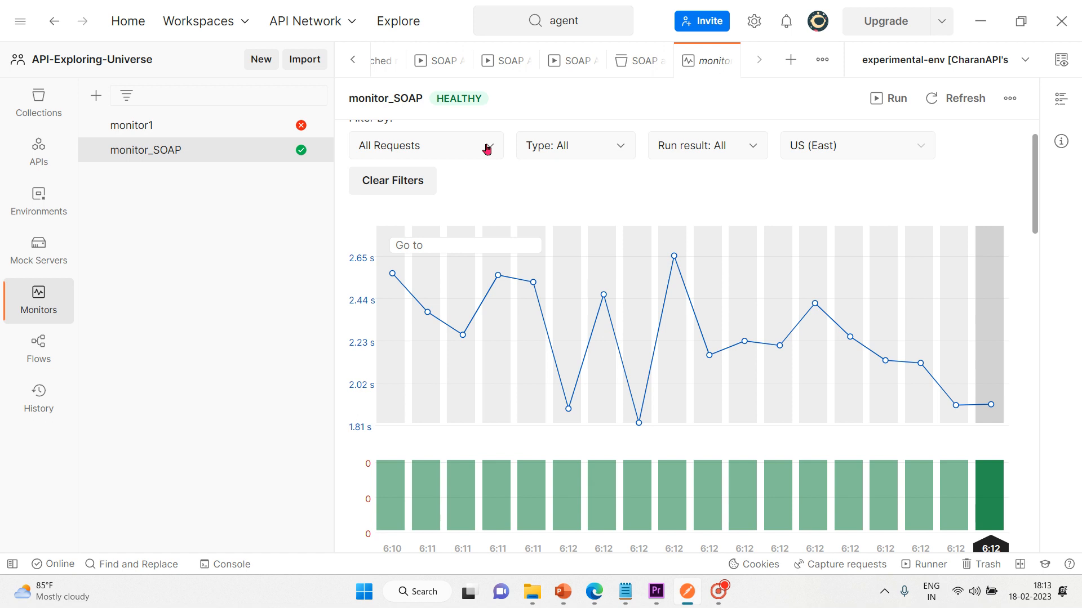
pyautogui.click(487, 148)
pyautogui.click(578, 153)
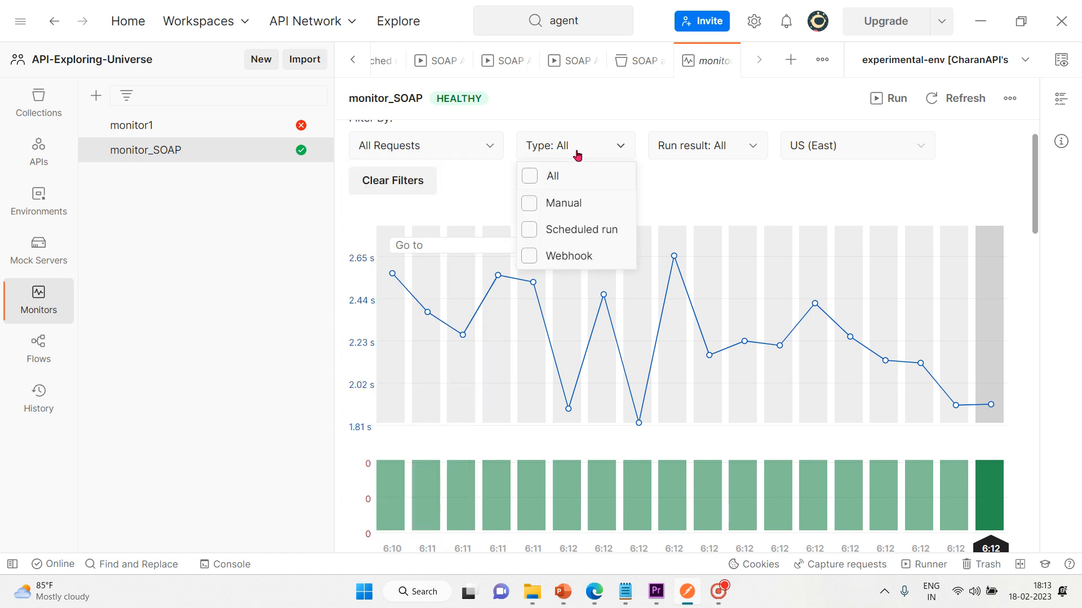
pyautogui.click(747, 148)
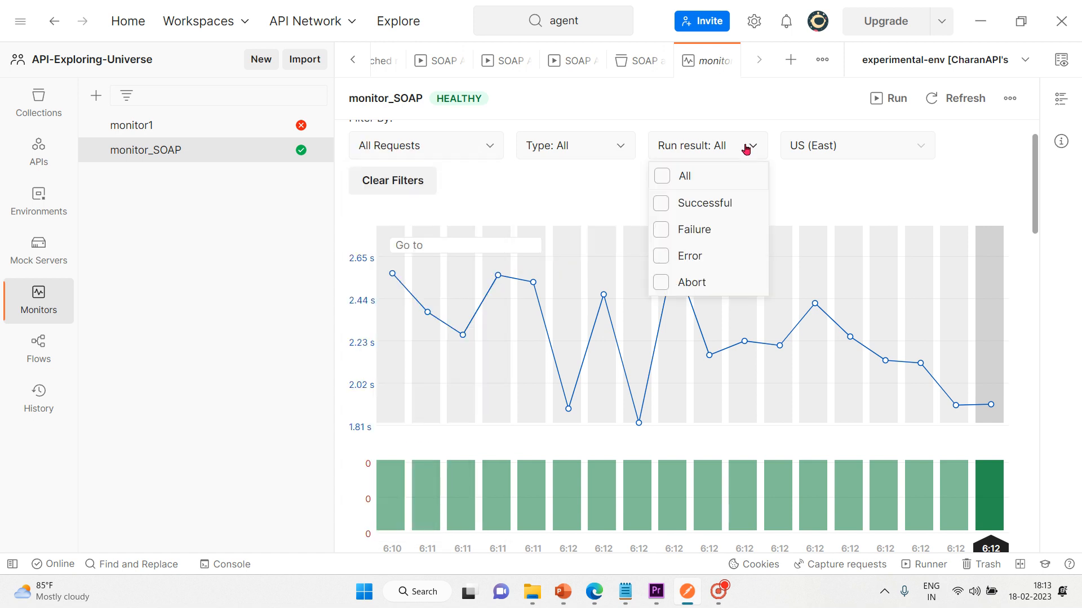
pyautogui.click(624, 168)
pyautogui.moveTo(640, 366)
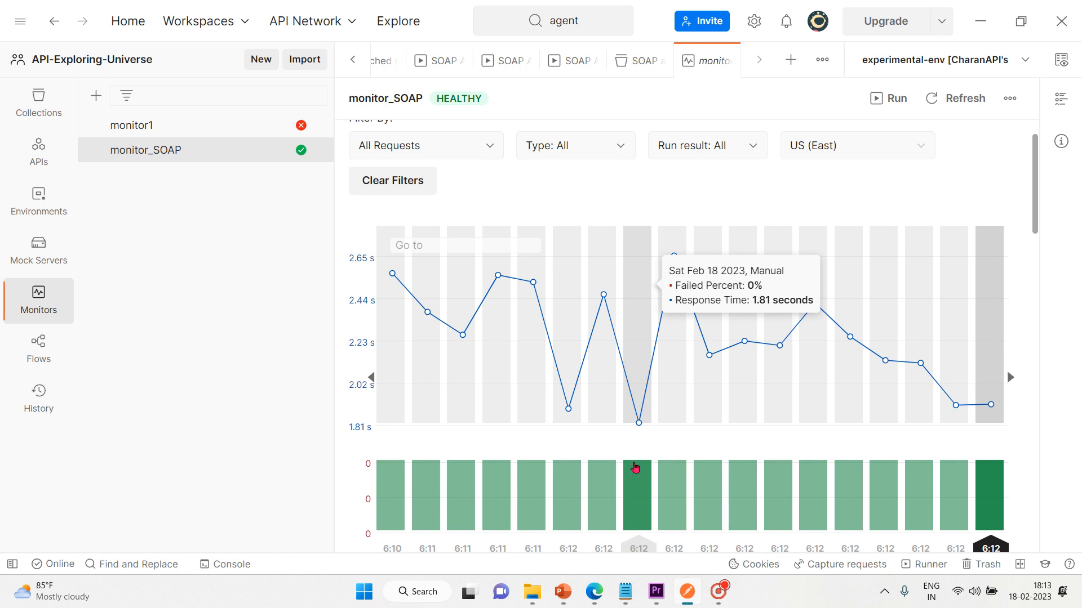
pyautogui.moveTo(989, 404)
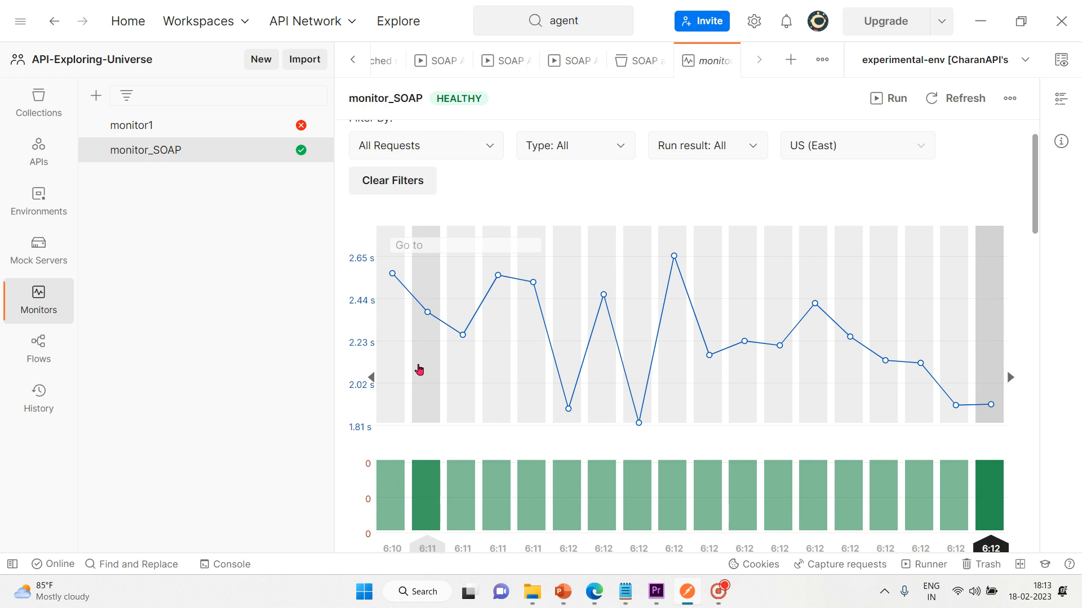
# Step: Scroll through the console log, then return to PowerPoint slide 3.4 about monitors
pyautogui.scroll(-1, 418, 370)
pyautogui.scroll(-1, 419, 370)
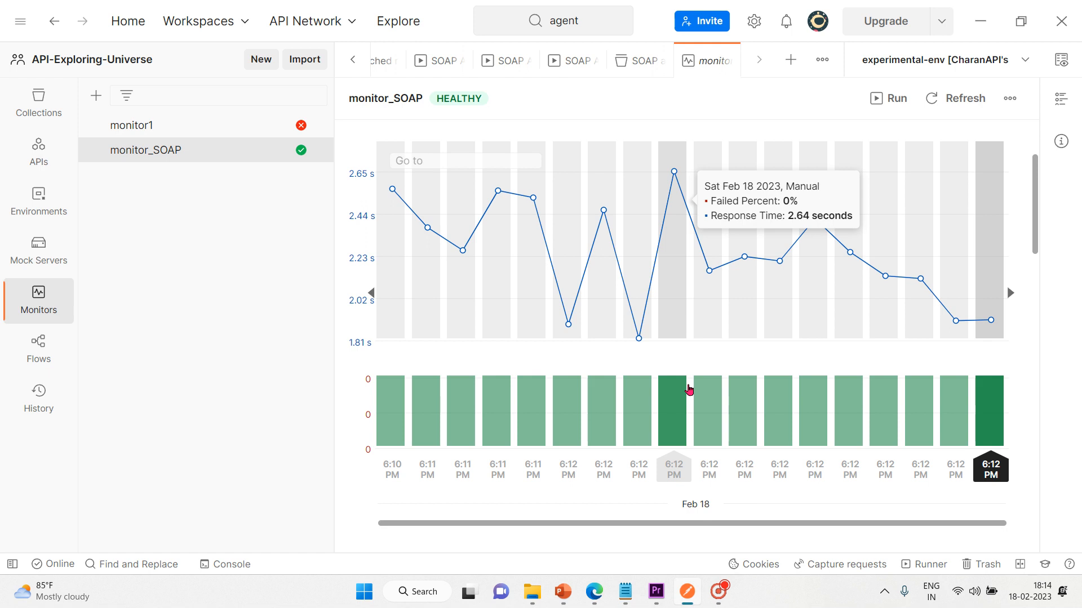
pyautogui.scroll(-1, 689, 389)
pyautogui.scroll(-5, 688, 388)
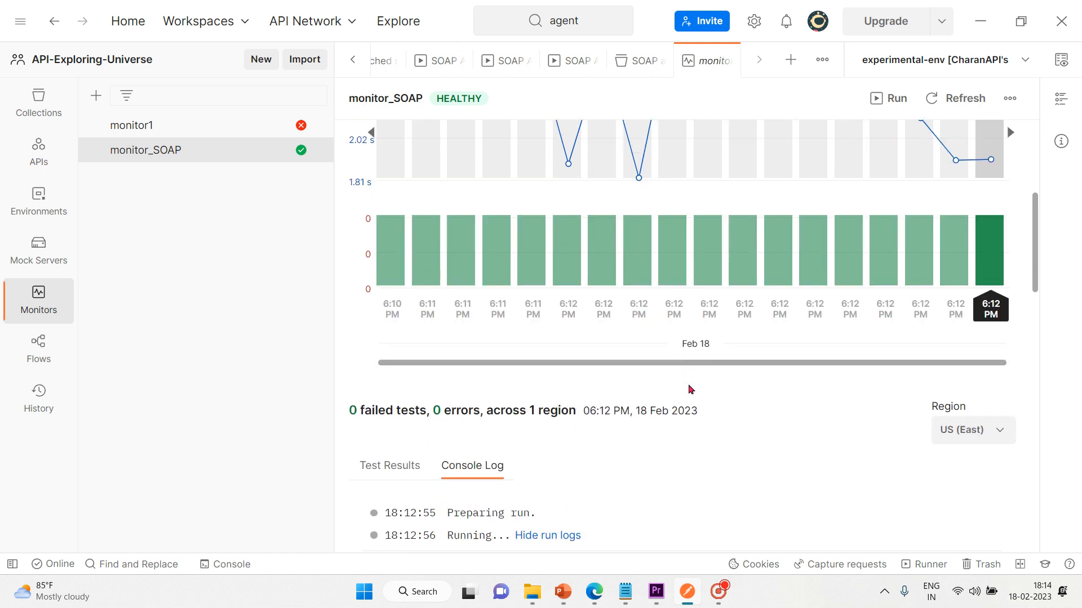
pyautogui.scroll(7, 688, 384)
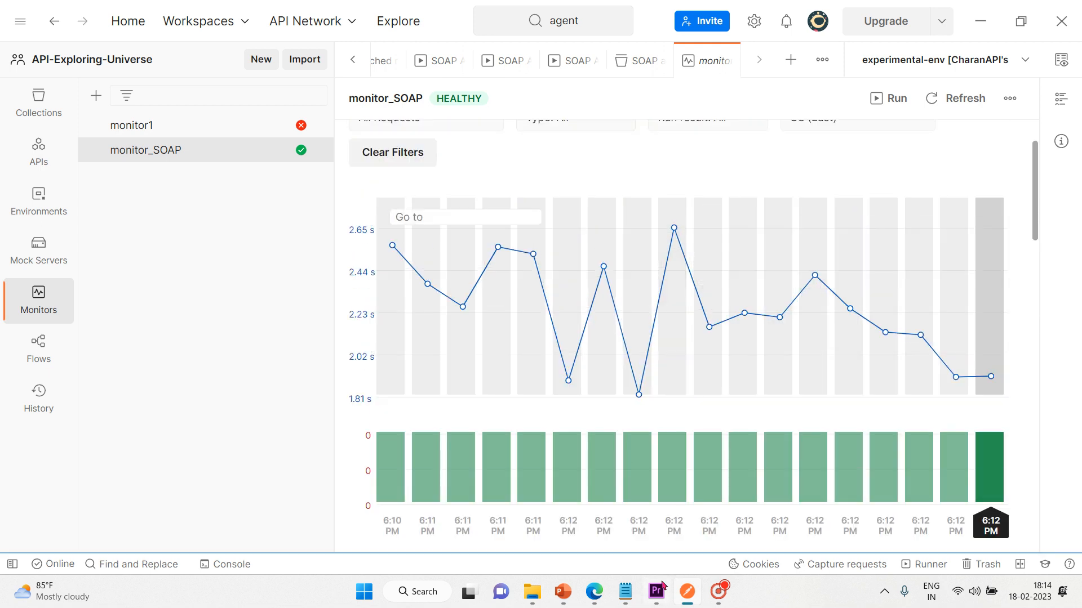
pyautogui.moveTo(562, 591)
pyautogui.click(584, 522)
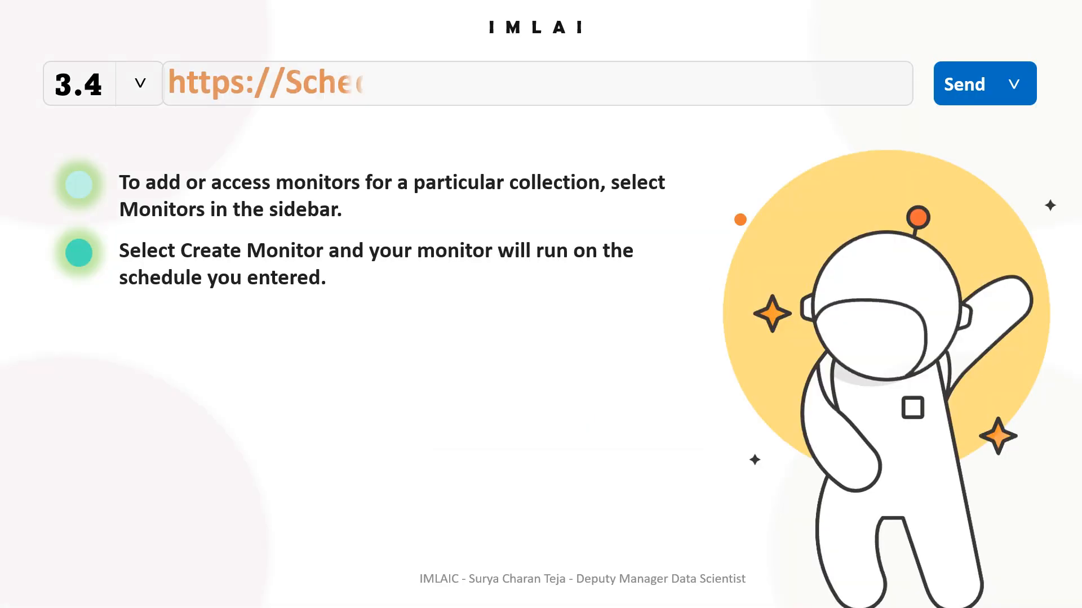